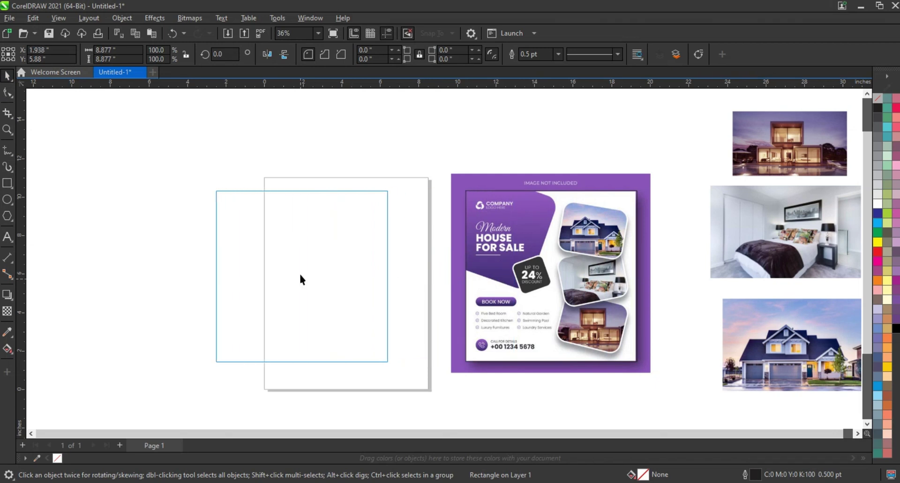
Step: Draw a rectangle about 4.4 × 3.2 in at the far left of the page and round its corners to about 0.35 in
left_click(310, 105)
left_click(329, 231)
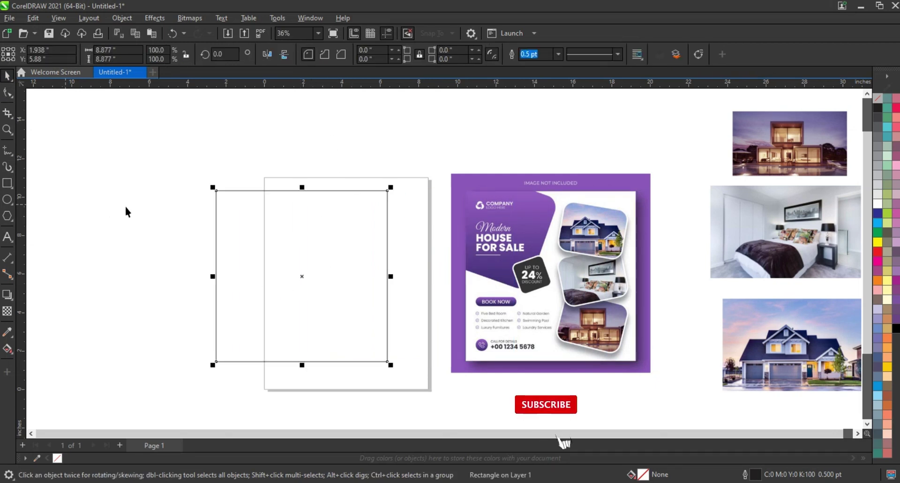
left_click_drag(62, 167, 146, 228)
key("F10")
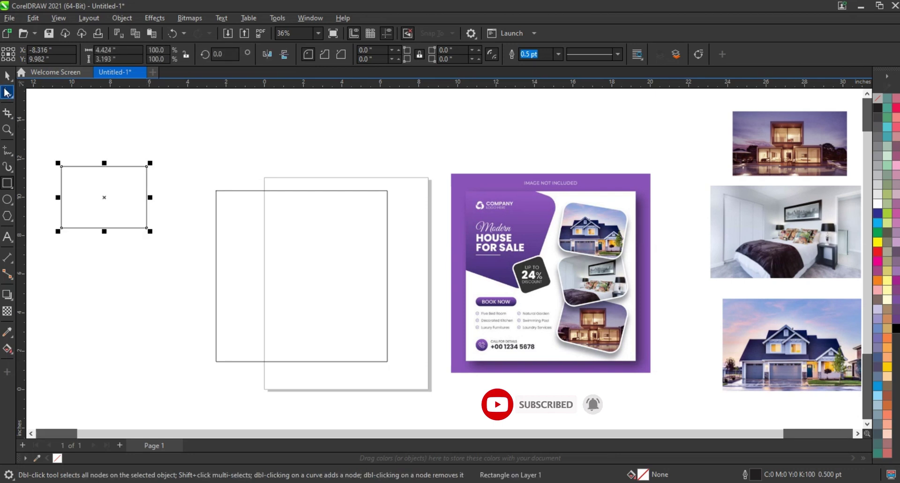
left_click_drag(147, 167, 152, 169)
key("space")
Step: Rotate the rounded rectangle to 345° and place it at about 82% scale in the upper-right area of the square
left_click(104, 198)
left_click_drag(119, 185, 365, 226)
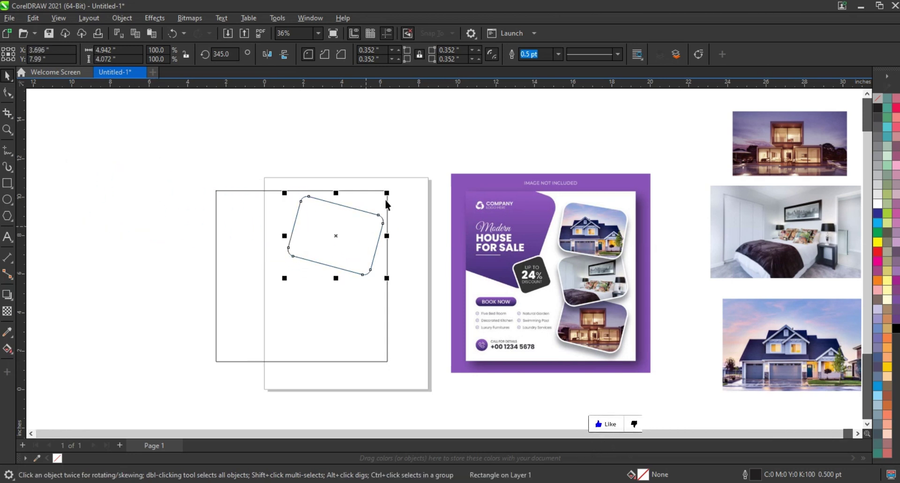
left_click_drag(387, 193, 375, 201)
Step: Duplicate the tilted frame directly below the first one and rotate the copy to 15°
left_click_drag(334, 239, 329, 293)
left_click(329, 291)
left_click_drag(377, 332, 373, 298)
left_click(388, 286)
left_click(413, 145)
left_click(360, 291)
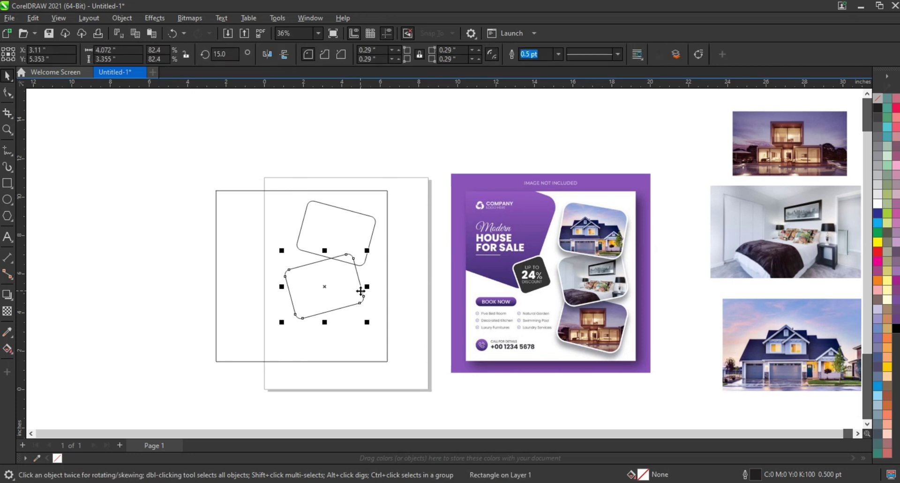
Step: Duplicate the middle frame below it and rotate the third frame to 345°
left_click(344, 151)
left_click(330, 292)
left_click_drag(329, 293, 338, 351)
left_click(378, 320)
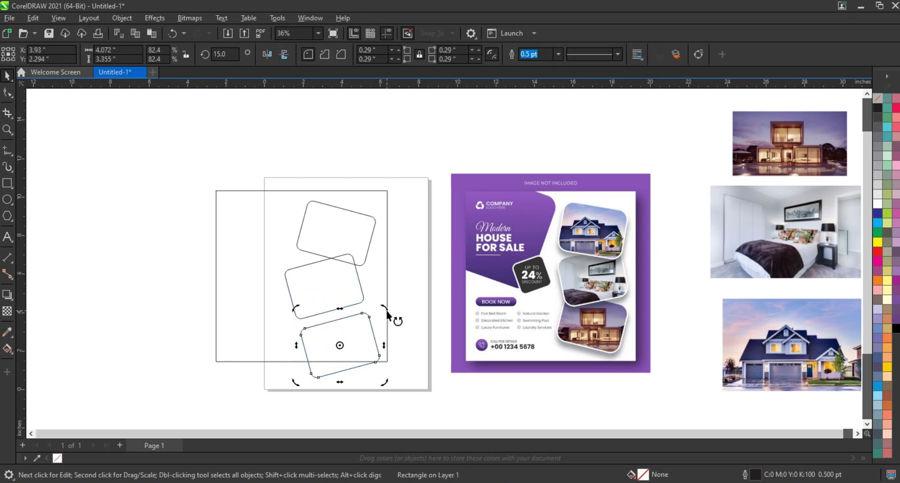
left_click_drag(386, 311, 366, 323)
Step: Scale the three frames down together to about 3.63 × 2.99 in each and reposition them inside the square's right half
left_click_drag(255, 156, 406, 390)
left_click_drag(387, 201, 377, 206)
left_click_drag(333, 285, 334, 275)
left_click(406, 138)
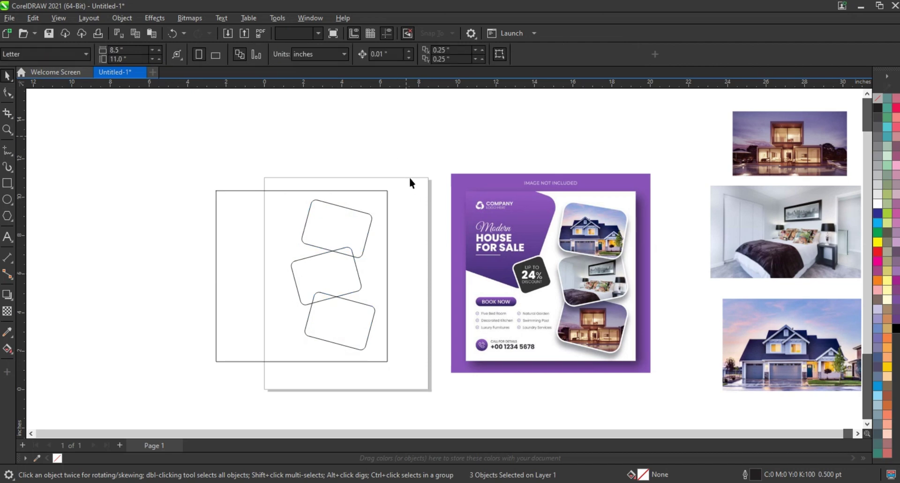
Step: PowerClip the blue house photo inside the top frame
right_click(800, 349)
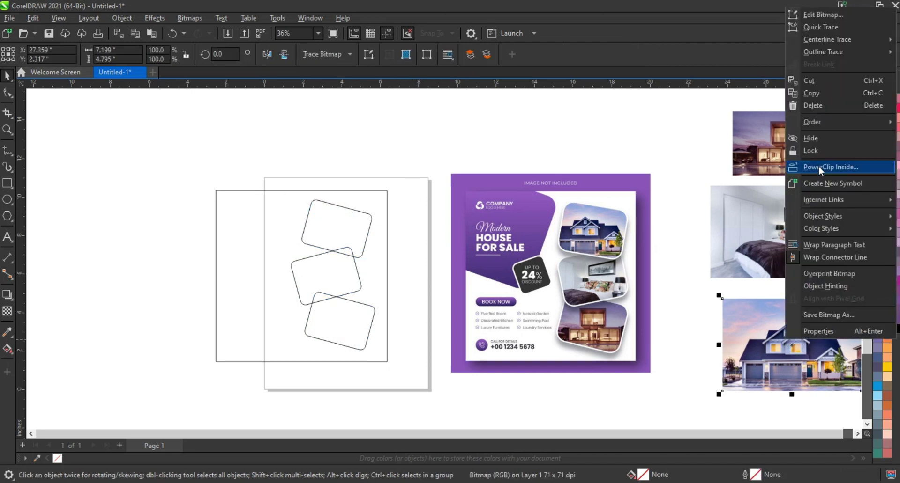
left_click(820, 167)
left_click(341, 226)
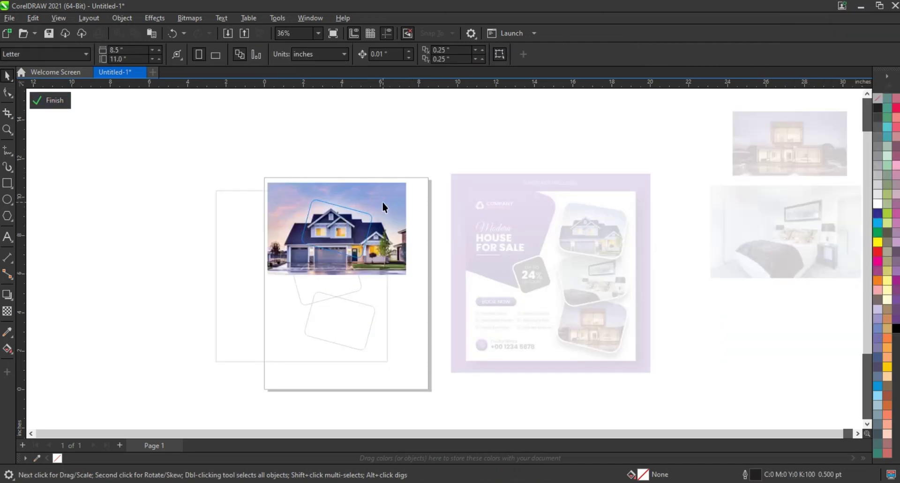
Step: Shrink and reposition the clipped blue house photo so it covers the top frame, and finish editing the PowerClip
left_click(383, 206)
left_click_drag(405, 183, 388, 189)
left_click(346, 225)
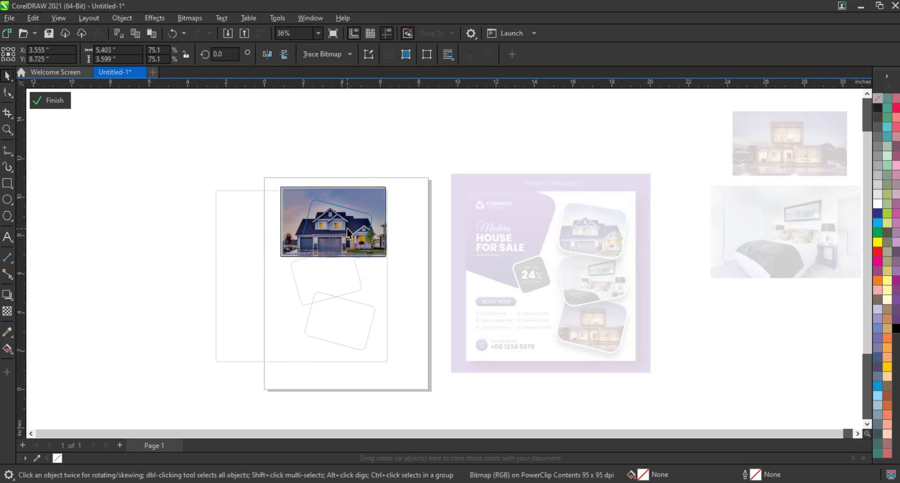
left_click_drag(348, 231, 344, 226)
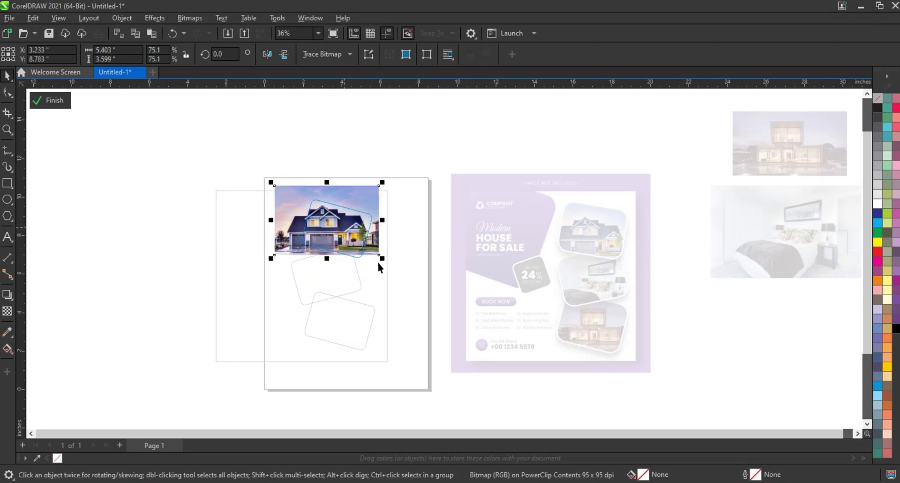
left_click_drag(382, 259, 389, 266)
left_click(55, 101)
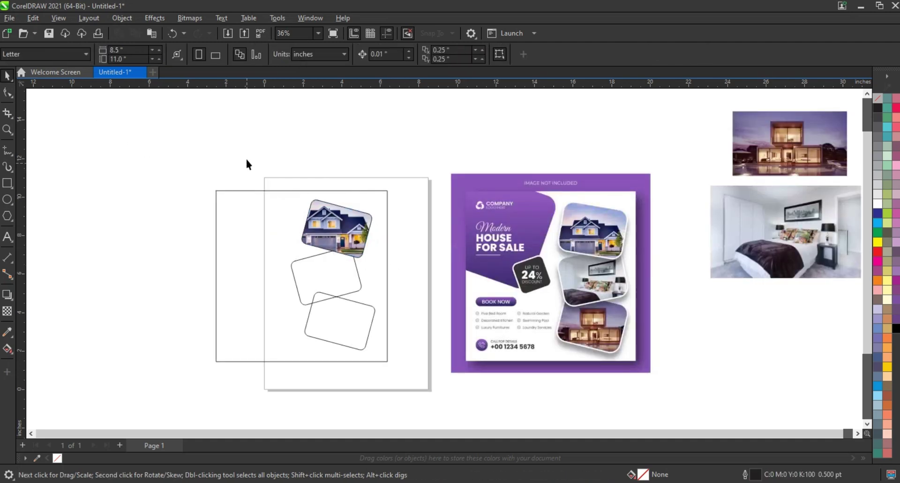
right_click(789, 238)
left_click(832, 313)
left_click(357, 282)
left_click(486, 283)
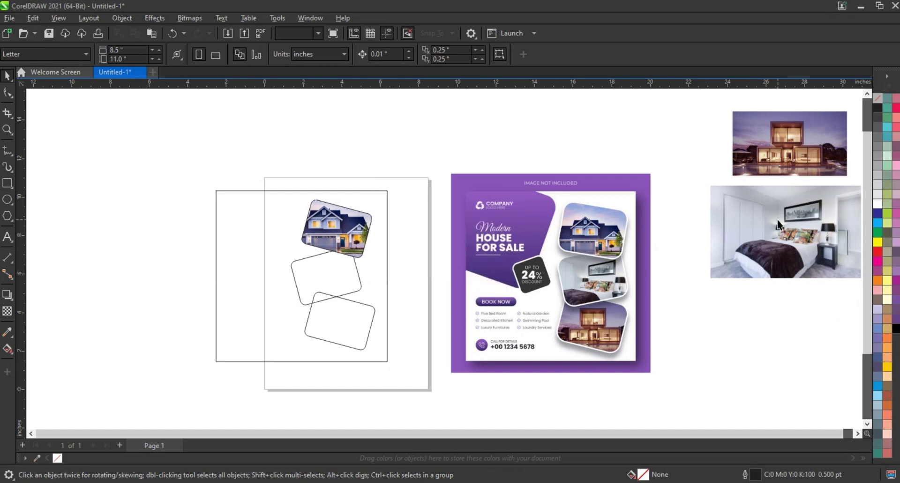
Step: PowerClip the bedroom photo inside the middle frame and scale it to about 70% within the frame
right_click(777, 225)
left_click(796, 329)
double_click(343, 272)
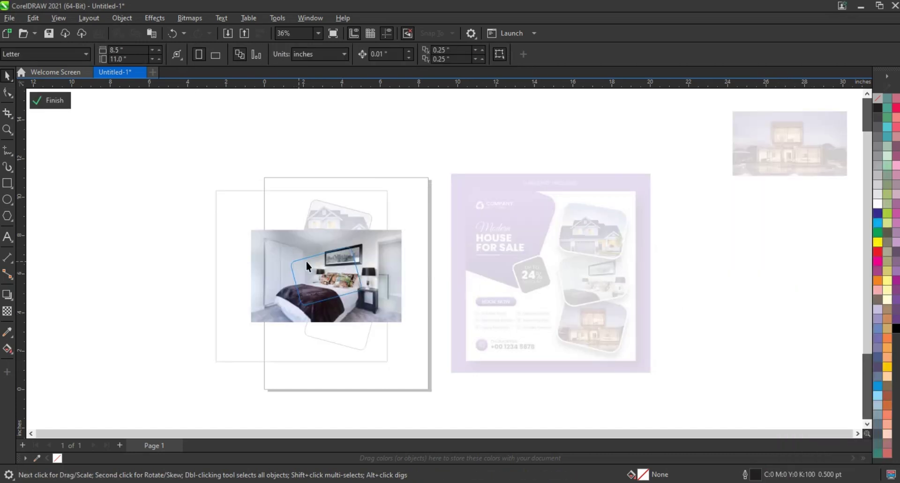
left_click(393, 253)
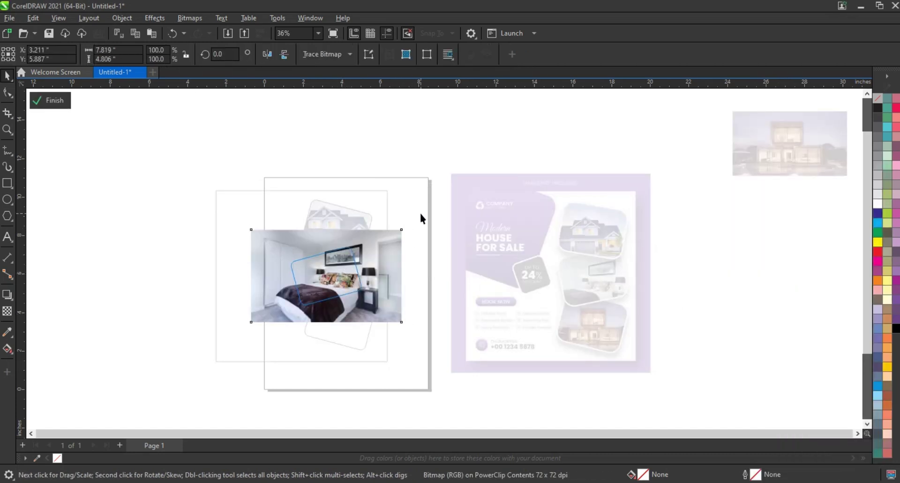
left_click_drag(406, 229, 378, 245)
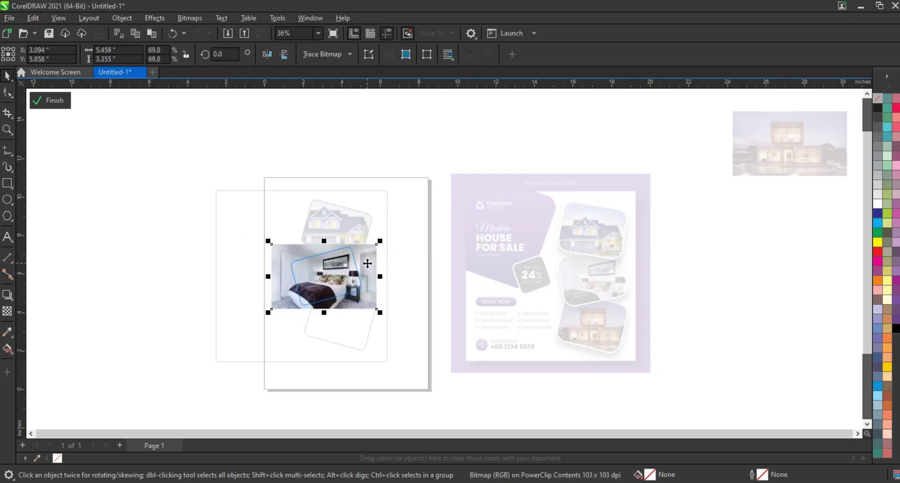
left_click(50, 100)
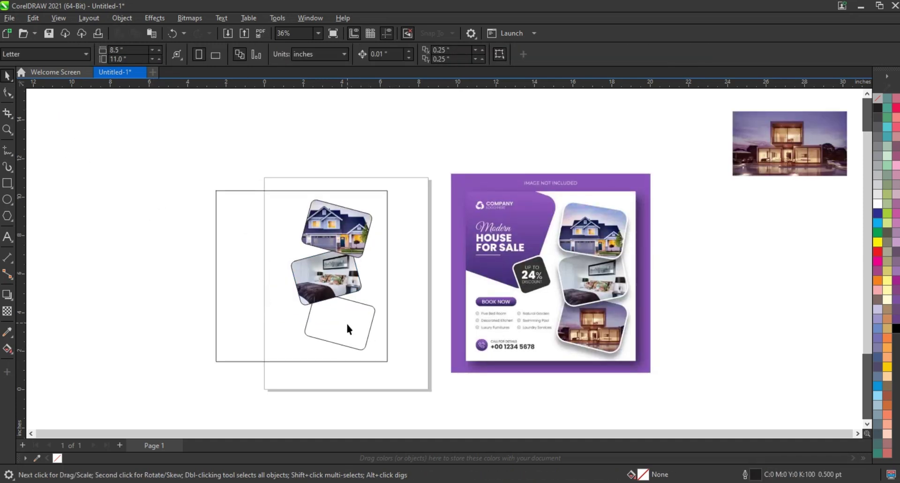
Step: PowerClip the night-time house photo inside the bottom frame and scale it to about 93%, centred on the building
right_click(756, 151)
left_click(747, 317)
left_click(347, 311)
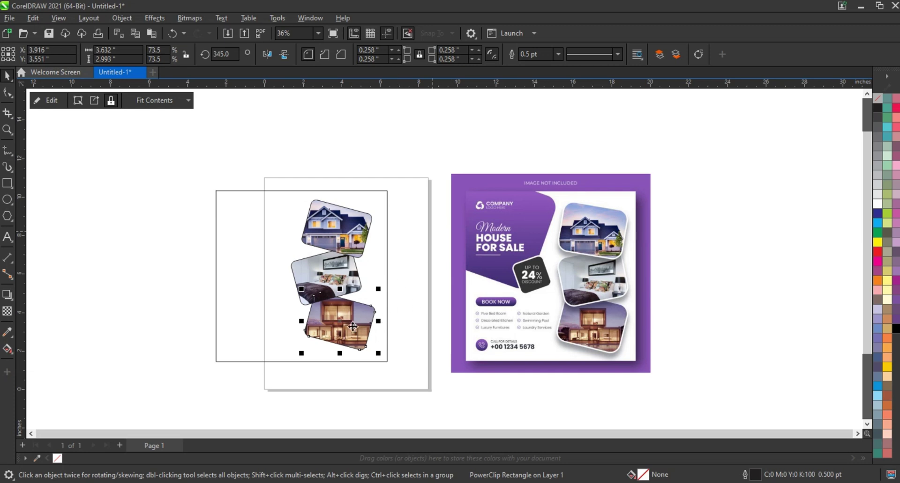
left_click(51, 103)
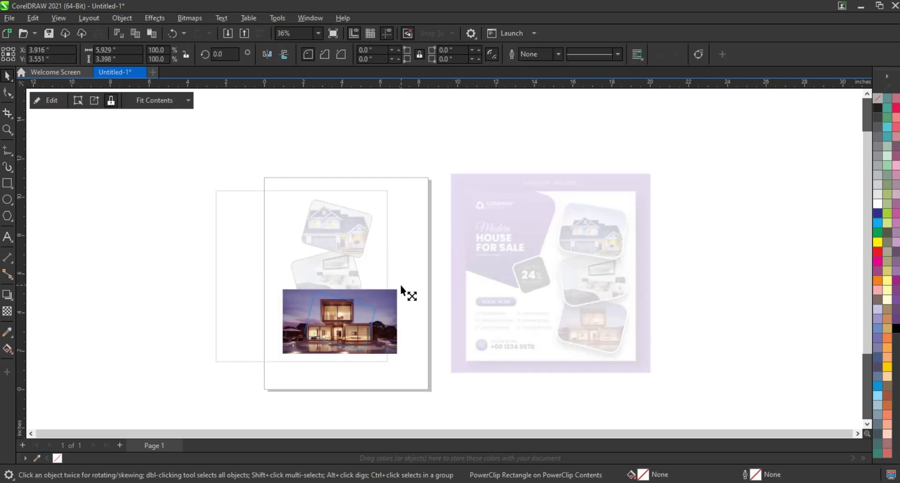
left_click_drag(342, 311, 340, 306)
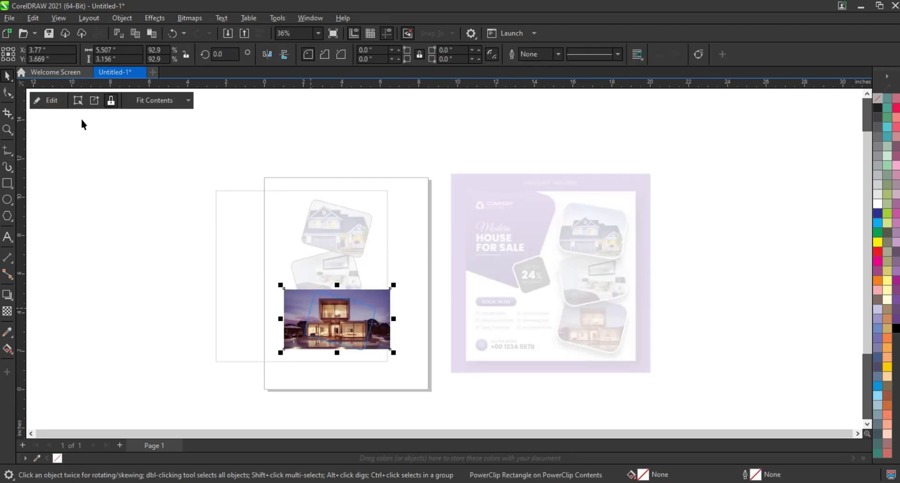
left_click(50, 100)
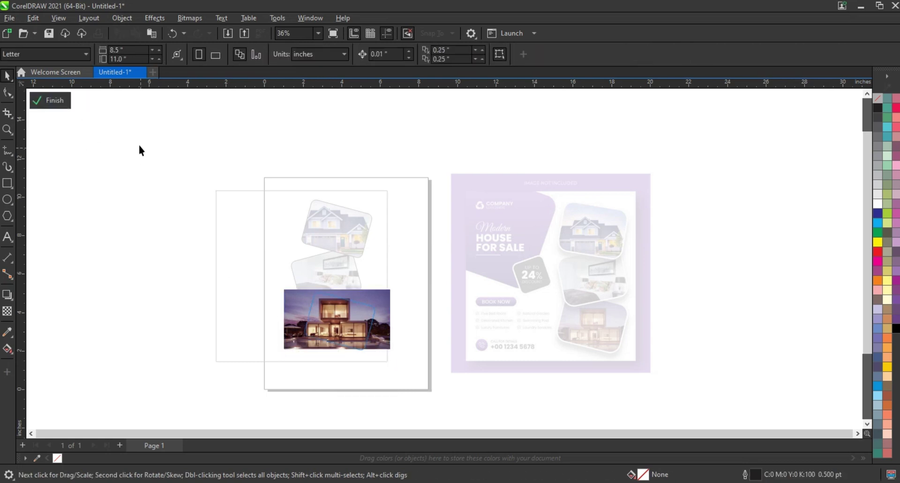
Step: Change the outline colour of all three photo frames to white
left_click(259, 168)
left_click_drag(409, 366, 410, 367)
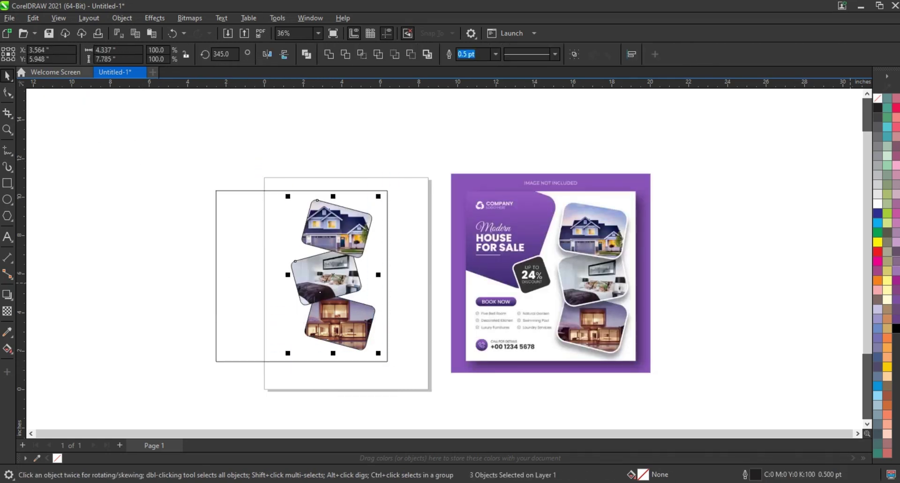
right_click(877, 204)
left_click(849, 209)
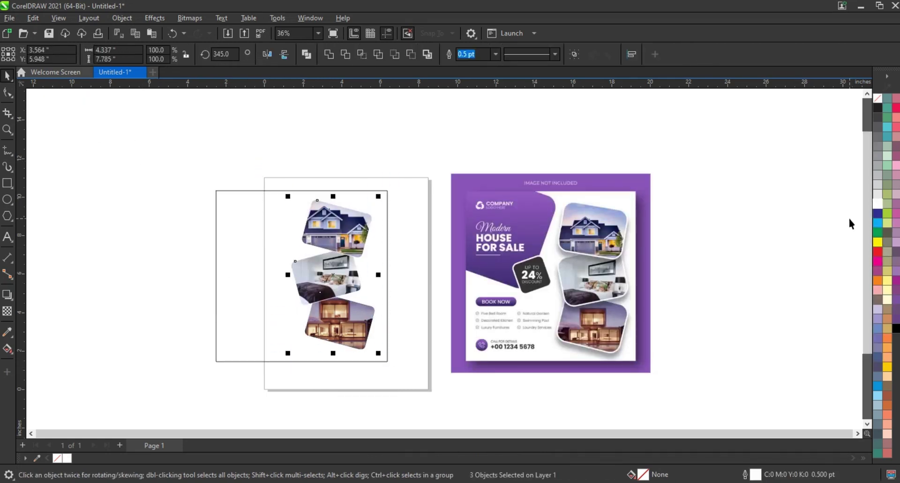
left_click(205, 263)
Step: Enlarge the bedroom photo inside the middle frame to about 76% so it fills the frame
left_click(310, 281)
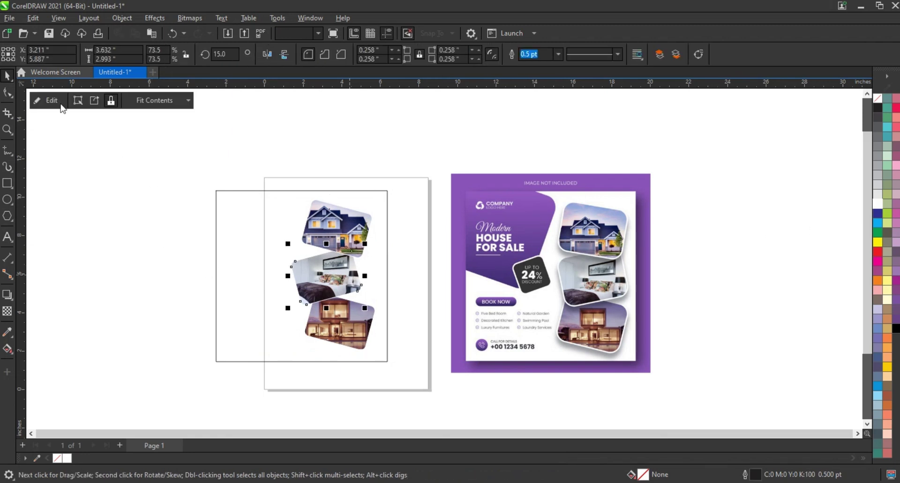
left_click(57, 102)
left_click(310, 300)
left_click_drag(271, 315, 256, 319)
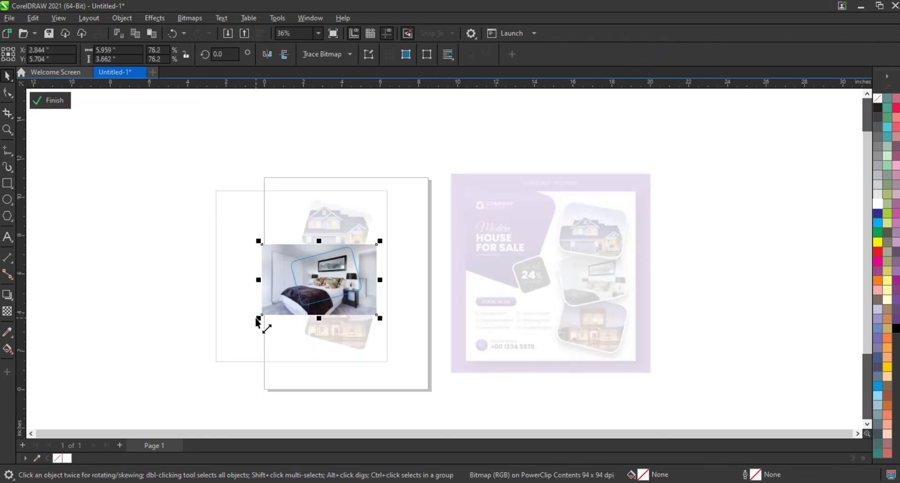
left_click(51, 100)
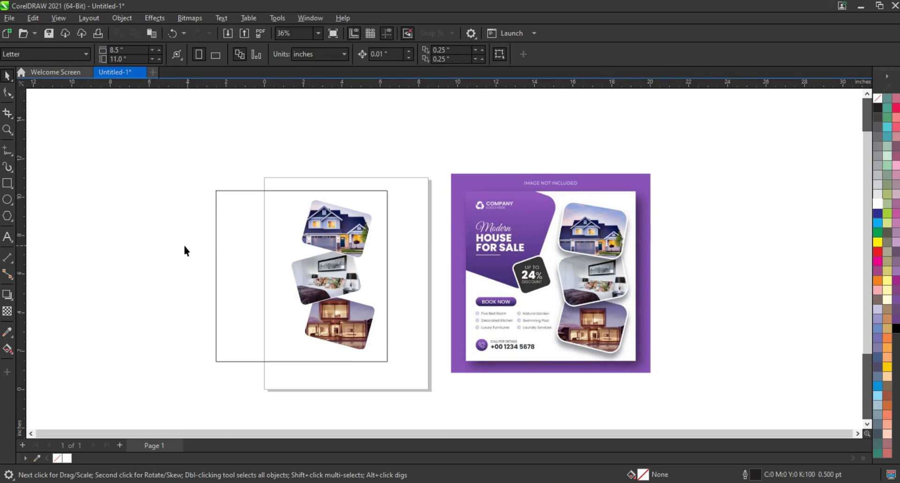
Step: Draw a rectangle about 5.68 × 5.07 in to the left of the page and round its corners to about 0.53 in
left_click(7, 183)
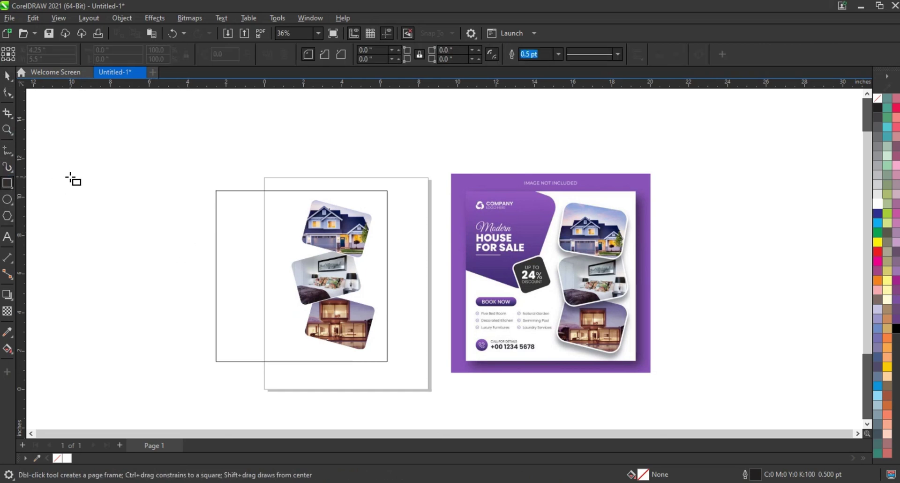
left_click_drag(69, 178, 180, 274)
key("F10")
left_click_drag(181, 180, 175, 187)
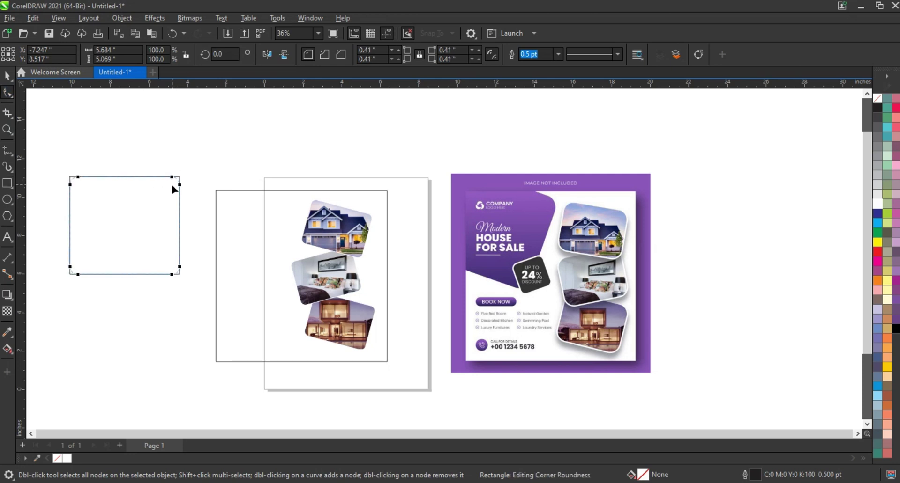
key("space")
Step: Rotate the large rounded rectangle to 345° and move it over the square's upper-left corner
key("ctrl+a")
left_click(127, 227)
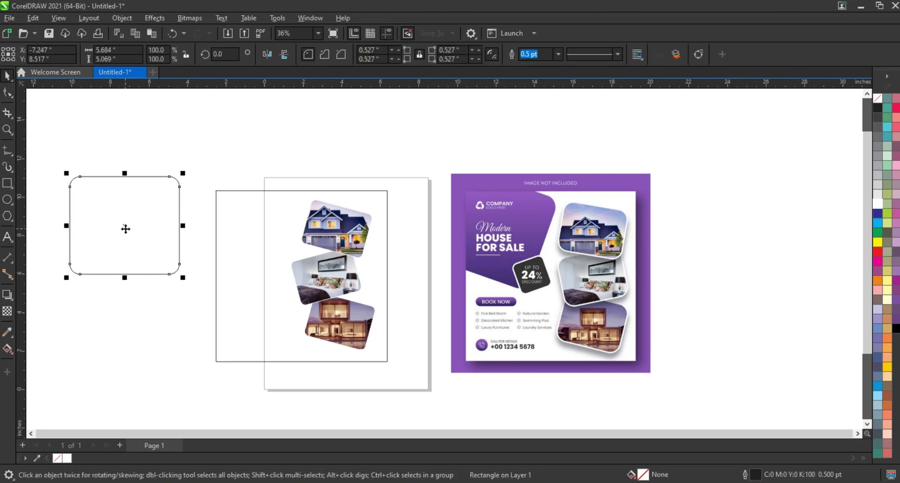
left_click(127, 226)
left_click_drag(185, 173, 269, 215)
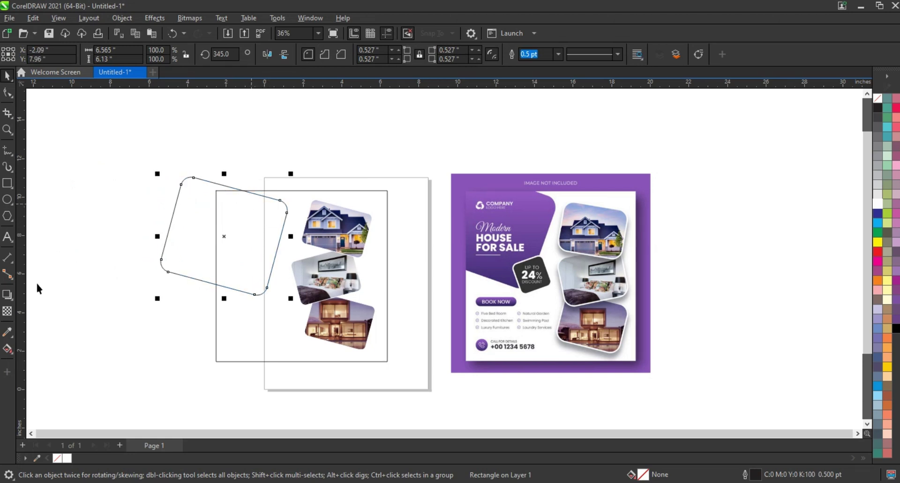
Step: Sample the dark and light purples from the reference design onto the large rounded rectangle, ending with the light purple #8854B8
left_click(7, 332)
left_click(515, 279)
left_click(225, 253)
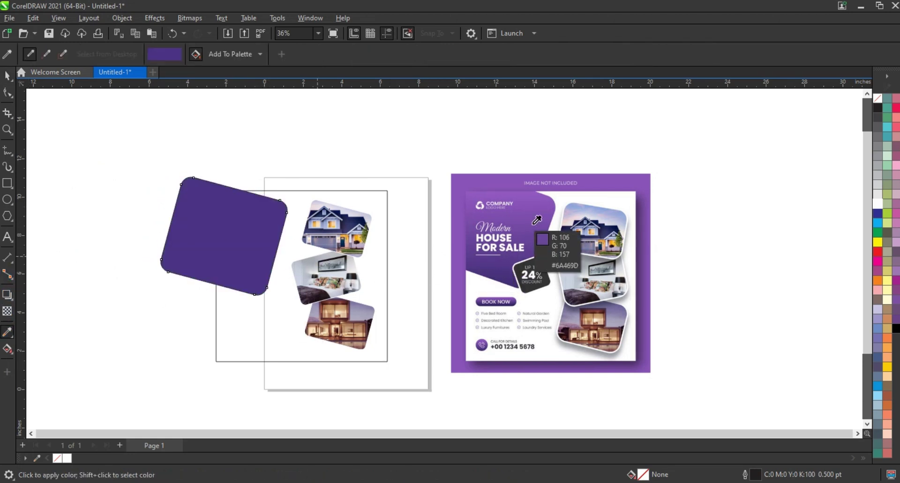
left_click(541, 201)
left_click(267, 237)
key("space")
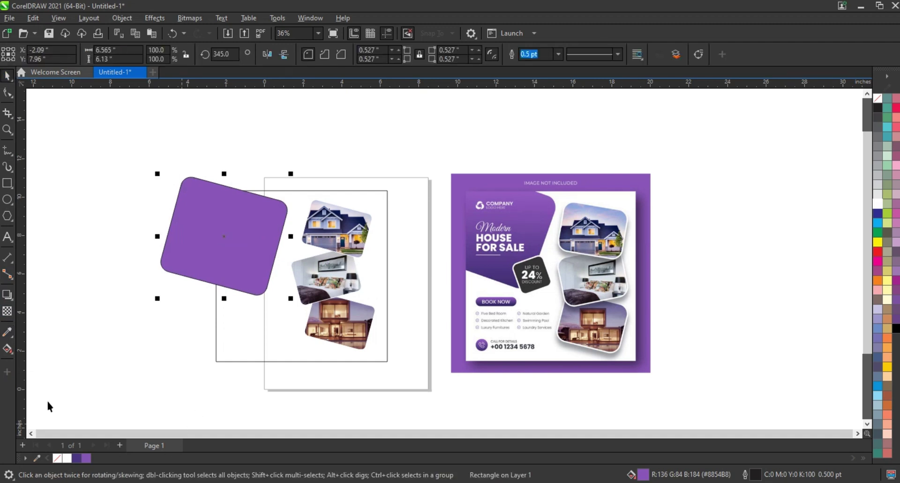
Step: Apply a vertical linear fountain fill to the rounded rectangle, from light purple at the top to the sampled dark purple below
left_click_drag(221, 261, 221, 267)
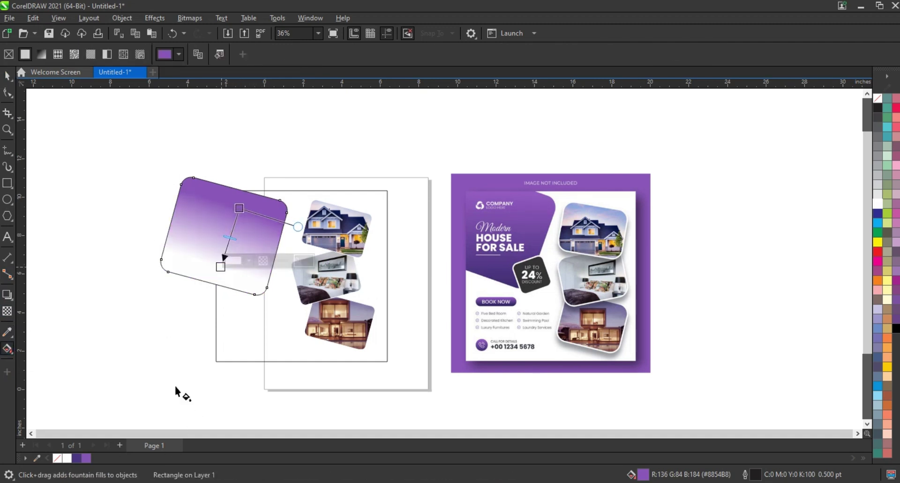
left_click_drag(78, 459, 234, 279)
key("space")
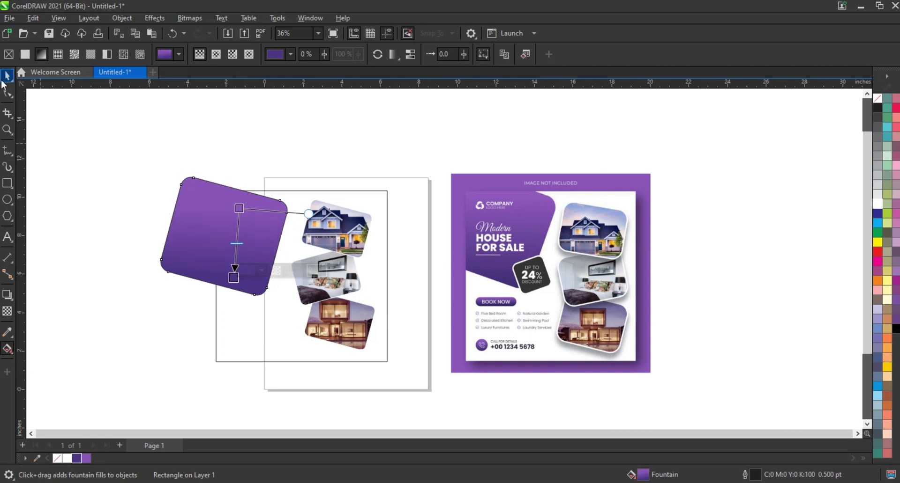
left_click(569, 152)
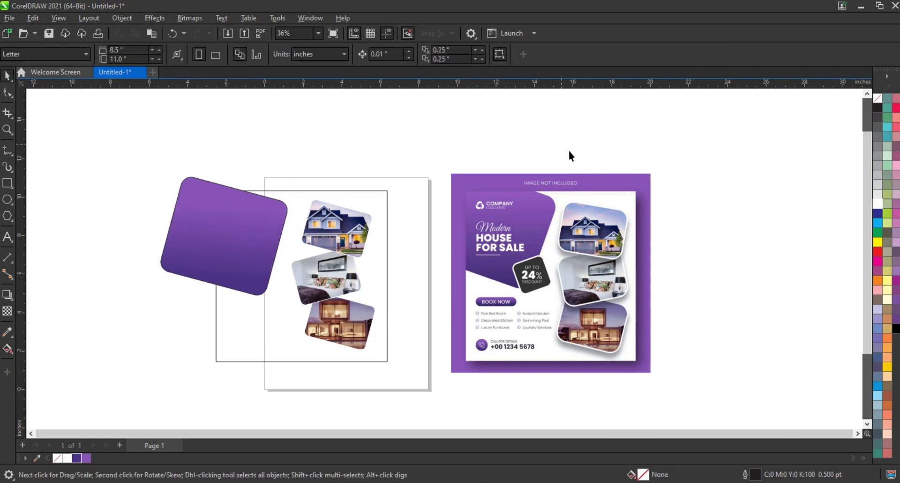
Step: Remove the outline from the purple gradient rectangle and PowerClip it inside the large square frame
left_click(246, 241)
right_click(257, 247)
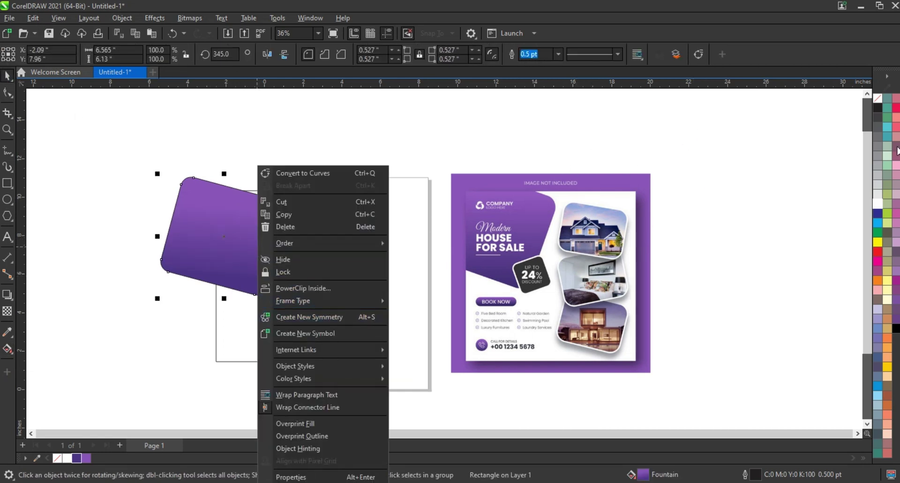
right_click(876, 98)
left_click(875, 104)
right_click(234, 255)
left_click(281, 301)
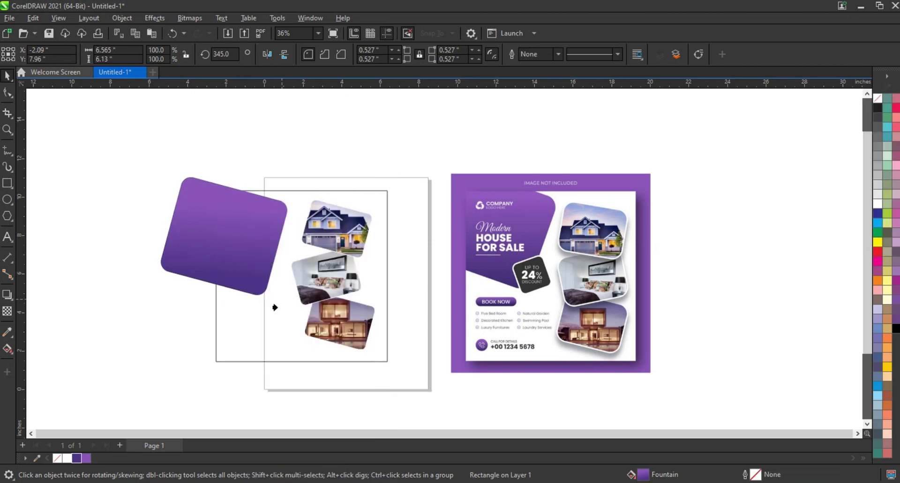
left_click(271, 309)
Step: Edit the PowerClip contents and shift the purple shape slightly right within the square's upper-left corner
left_click(52, 101)
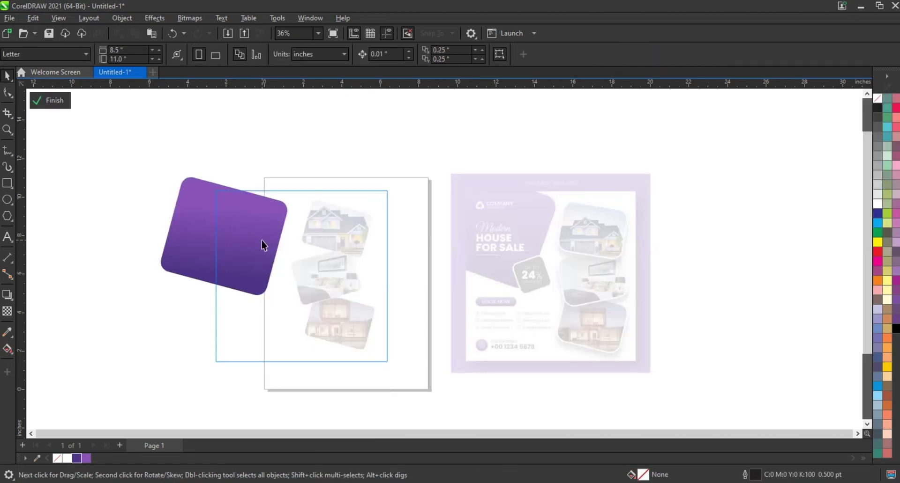
left_click(260, 240)
left_click_drag(251, 235, 252, 228)
left_click(252, 229)
left_click_drag(303, 174, 304, 180)
left_click_drag(269, 235, 269, 229)
left_click(51, 100)
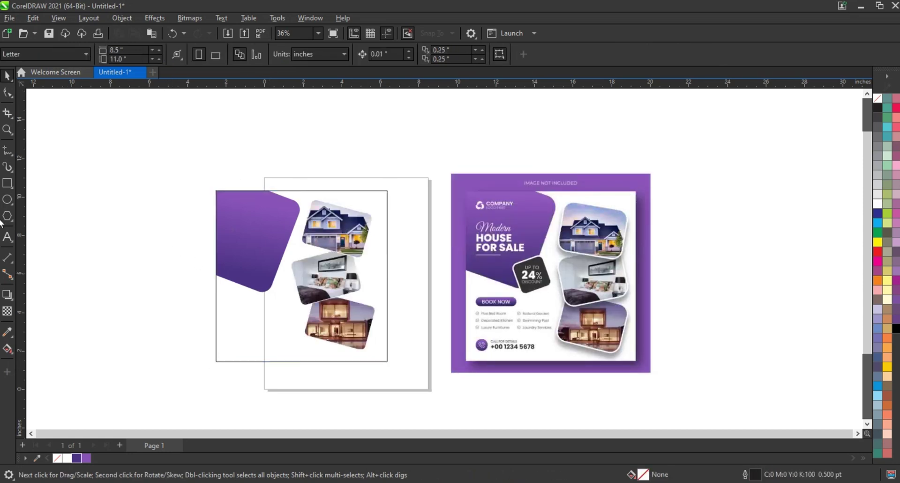
Step: Draw a rectangle about 2.32 × 1.99 in to the left of the page and round its corners to about 0.23 in
left_click(7, 183)
left_click_drag(80, 253, 126, 291)
key("F10")
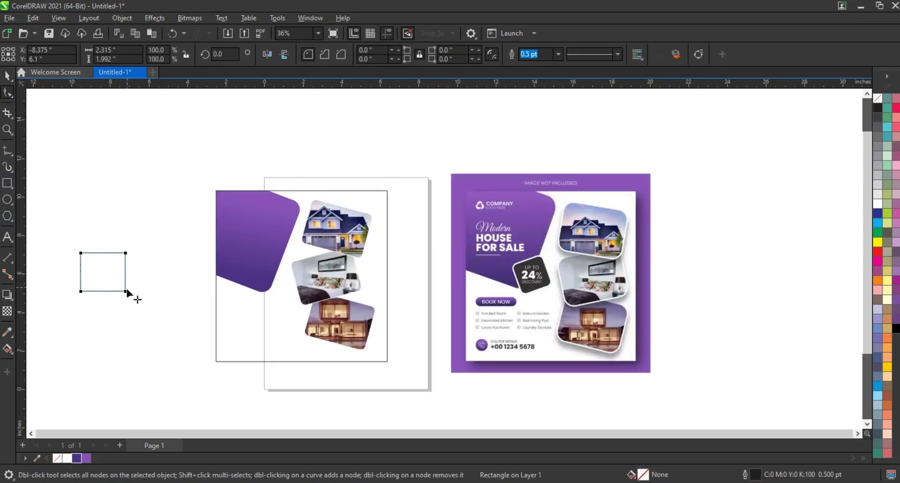
left_click_drag(124, 253, 265, 282)
Step: Move the small rounded rectangle over the purple shape's lower-right corner and rotate it to about 349°
left_click(7, 77)
left_click(110, 264)
left_click(164, 229)
key("ctrl+z")
left_click(265, 282)
left_click_drag(295, 254, 299, 262)
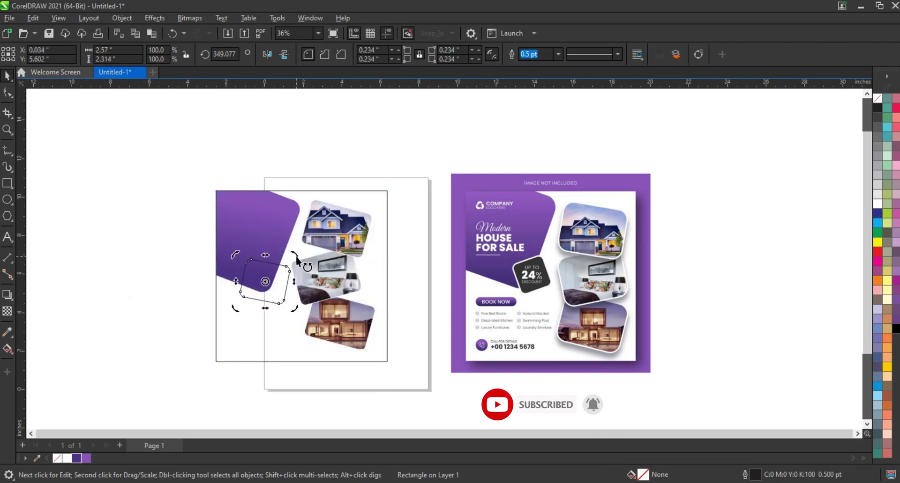
Step: Duplicate the tilted rounded rectangle inward from its centre at about 86% and fill the copy black
left_click(97, 252)
left_click(276, 299)
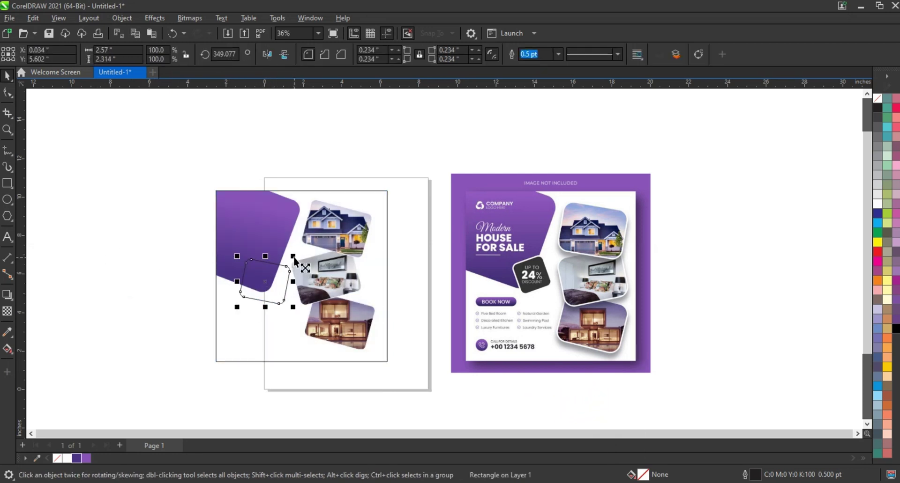
left_click_drag(290, 261, 292, 260)
right_click(291, 260)
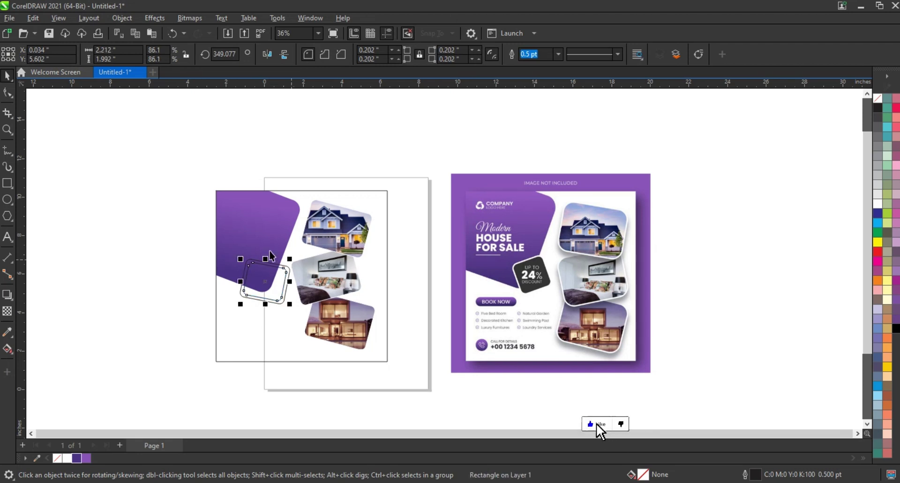
left_click(877, 108)
Step: Fill the larger tilted rounded rectangle white and accept white as the document's default graphic fill
left_click(291, 268)
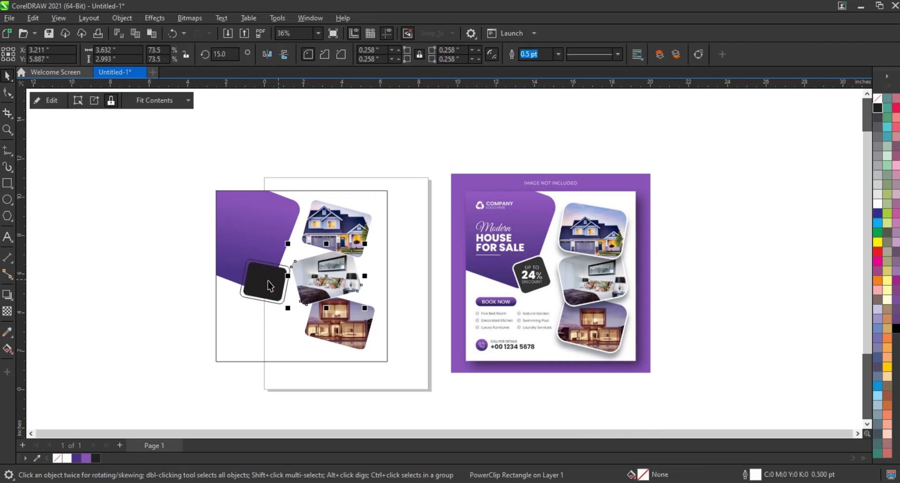
left_click(66, 460)
left_click(91, 345)
left_click(67, 459)
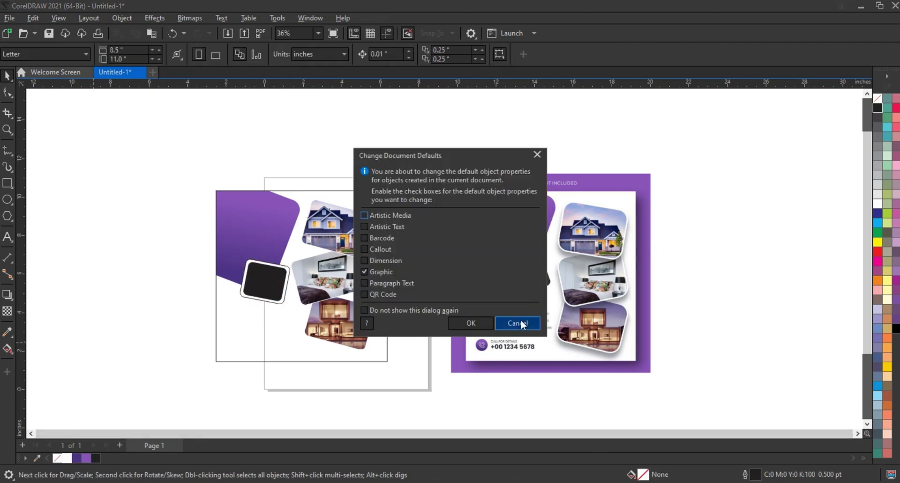
left_click(471, 324)
Step: Remove the outlines from both the black rounded rectangle and its white frame
left_click_drag(310, 333, 311, 334)
right_click(877, 98)
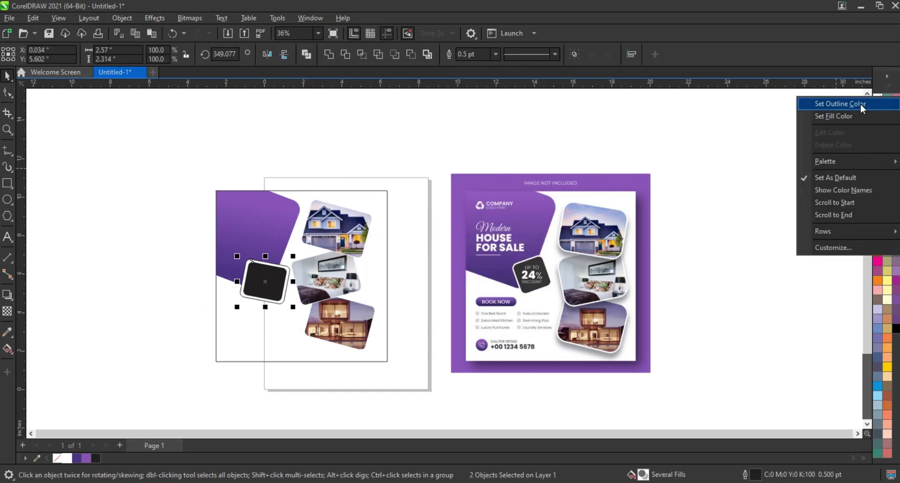
left_click(859, 104)
left_click(773, 122)
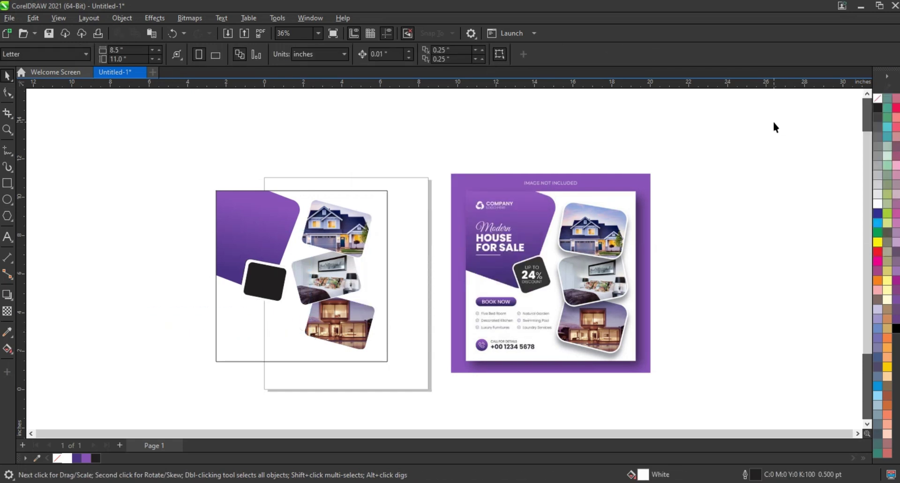
Step: Draw a fully rounded button shape about 3.08 × 0.56 in and place it below the black badge
left_click(7, 182)
mouse_move(60, 291)
left_mouse_down()
mouse_move(111, 308)
mouse_move(105, 297)
mouse_move(123, 299)
mouse_move(84, 289)
mouse_move(257, 314)
mouse_move(208, 314)
left_mouse_up()
left_click(7, 92)
left_click(8, 75)
left_click(7, 92)
double_click(7, 75)
left_click(228, 319)
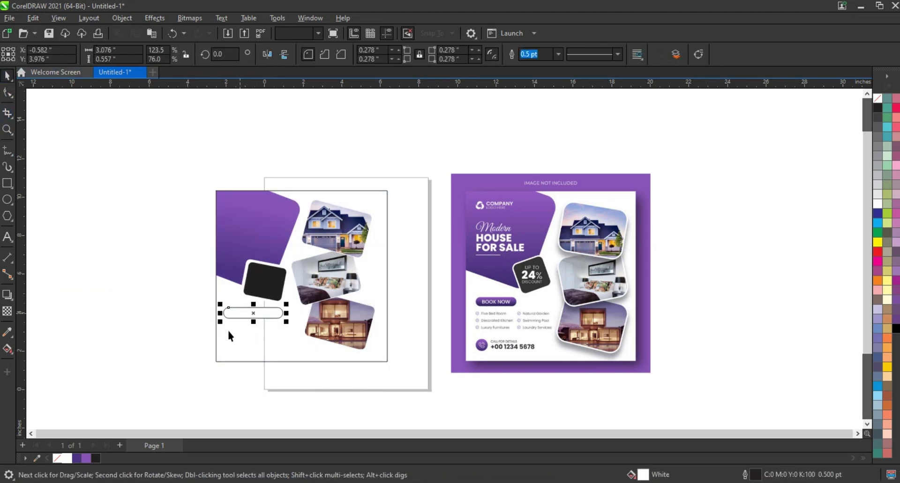
Step: Apply a vertical fountain fill from light purple at the top to dark purple on the button shape and remove its outline
left_click(78, 458)
left_click(8, 349)
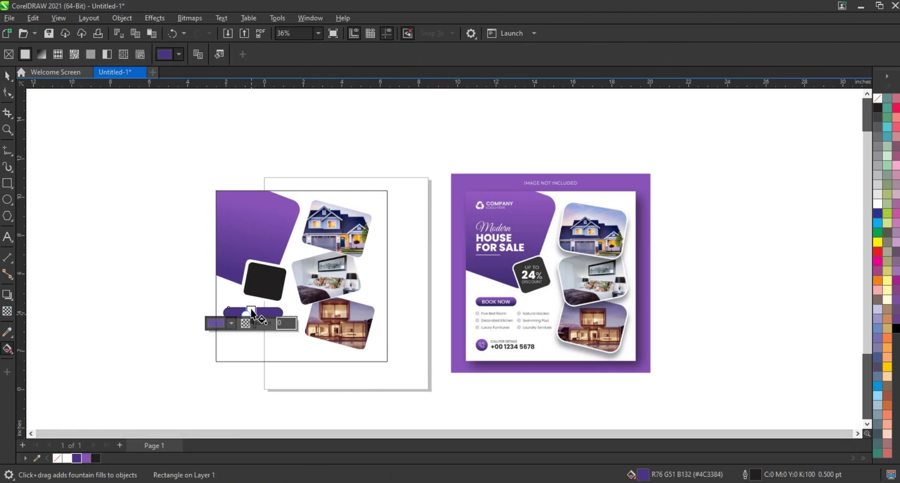
left_click_drag(251, 315, 251, 306)
left_click_drag(86, 459, 252, 321)
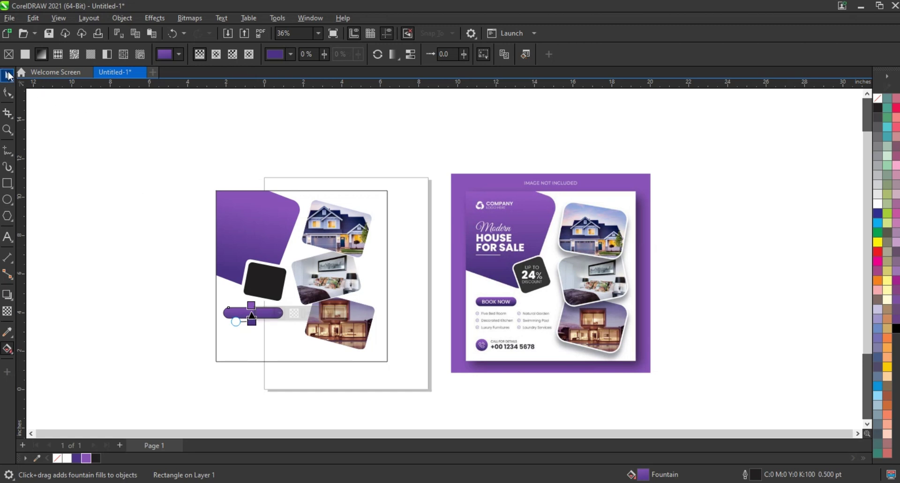
left_click(7, 76)
right_click(884, 102)
left_click(777, 207)
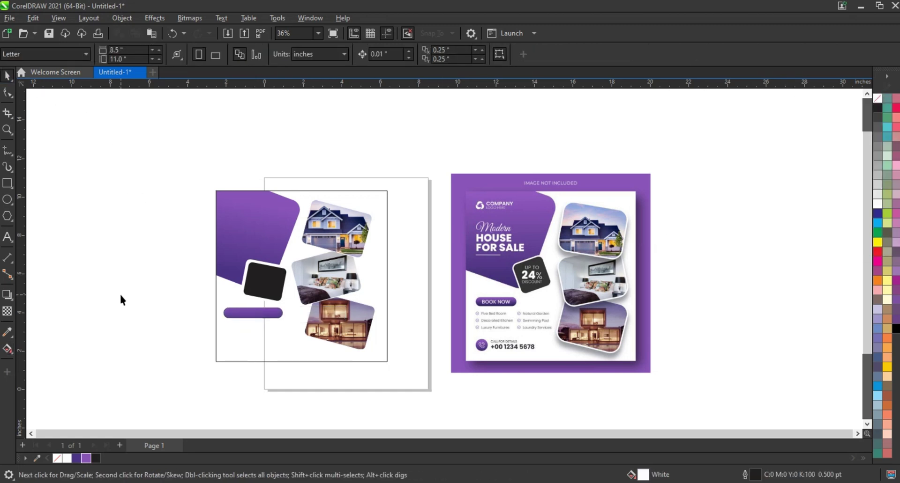
Step: Add artistic text reading "Modern", "HOUSE", "FOR", "SALE", "UP TO%", "DISCOUNT" and "BOOK NOW COMPANY LOGO HERE" on separate lines above the square
left_click(7, 237)
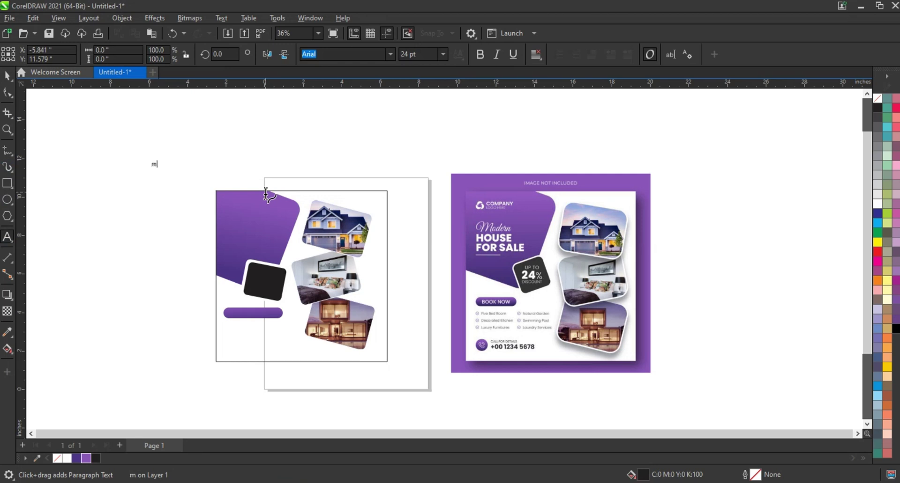
type("Modern")
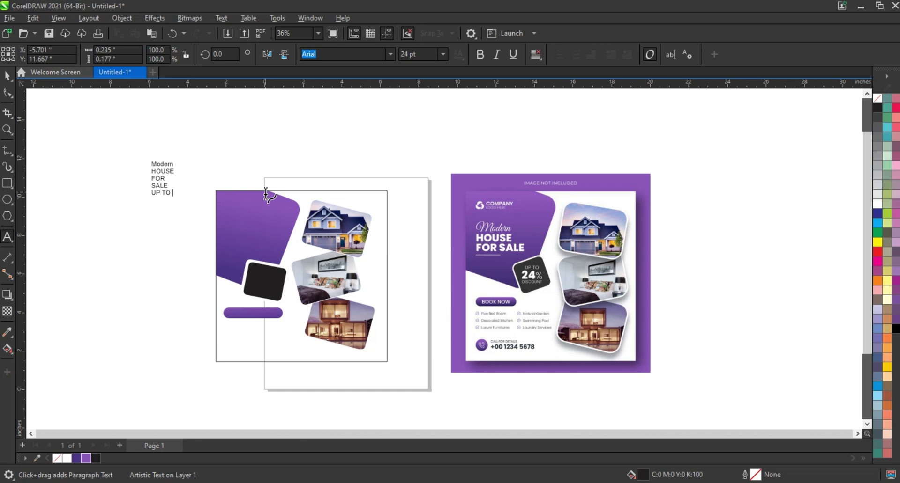
type("%")
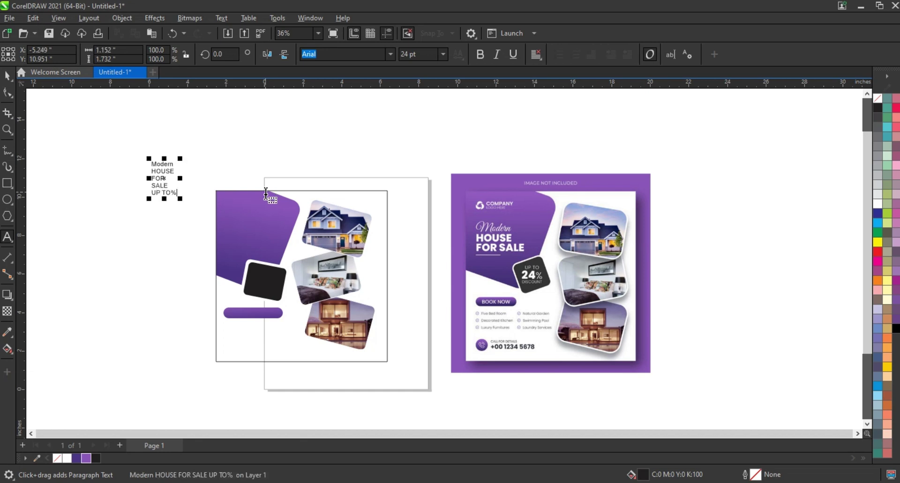
key("Return")
type("DISCOUNT")
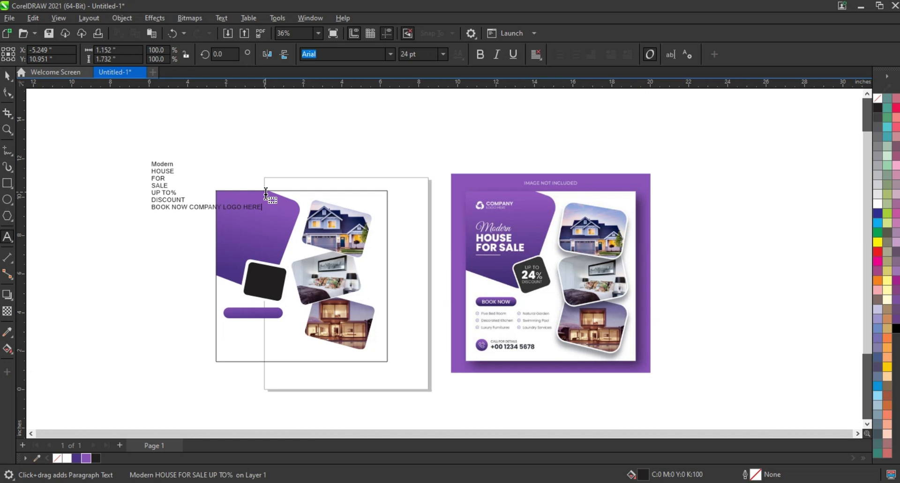
Step: Enlarge the text block to about 50.6 pt, move it right toward the reference design, and break it apart into separate lines
left_click(7, 76)
left_click_drag(263, 159, 359, 134)
left_click_drag(207, 183, 500, 175)
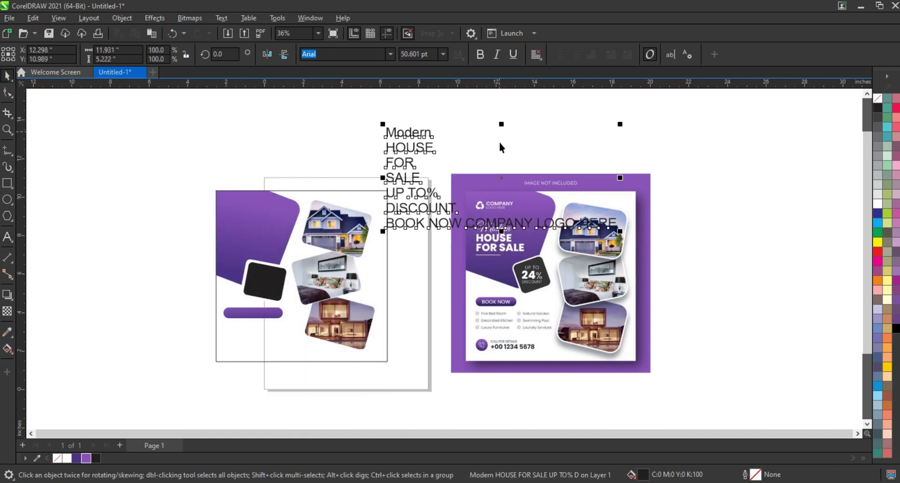
key("ctrl+k")
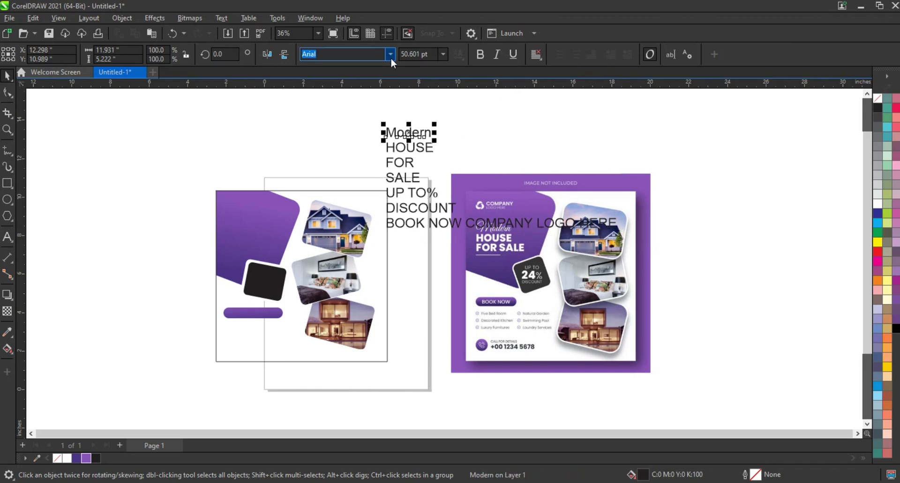
Step: Set the word "Modern" in the Freehand521 BT font
left_click(390, 57)
scroll(370, 190, "up", 5)
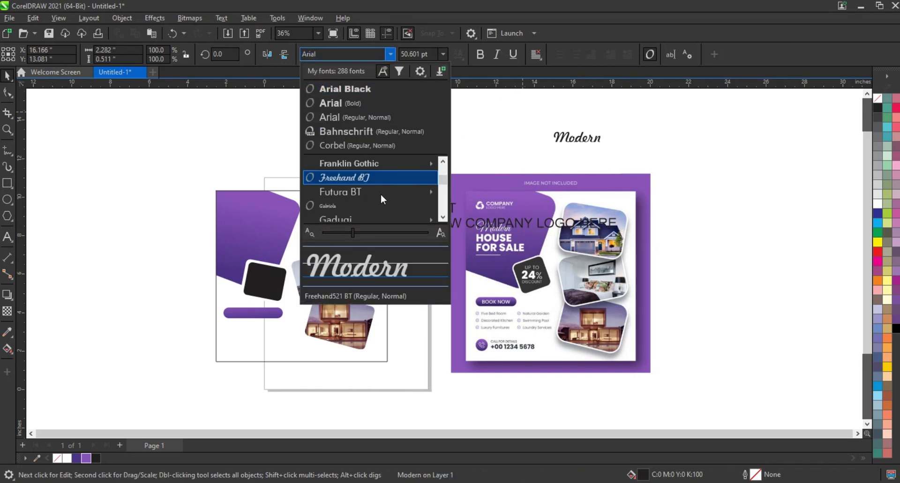
left_click(380, 180)
left_click(594, 160)
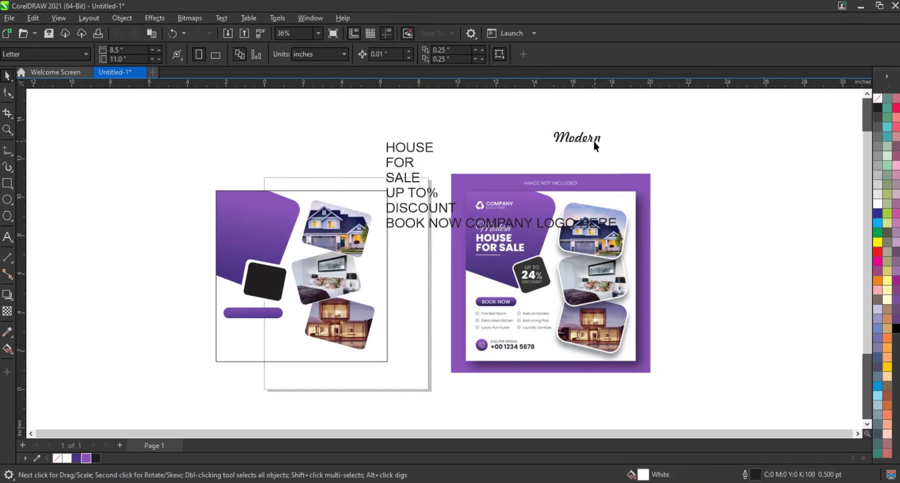
Step: Place "Modern" on the purple shape, coloured white and reduced to about 44.9 pt
left_click(594, 141)
left_click_drag(578, 140, 278, 228)
left_click(278, 229, "shift")
left_click(169, 213)
left_click(258, 238)
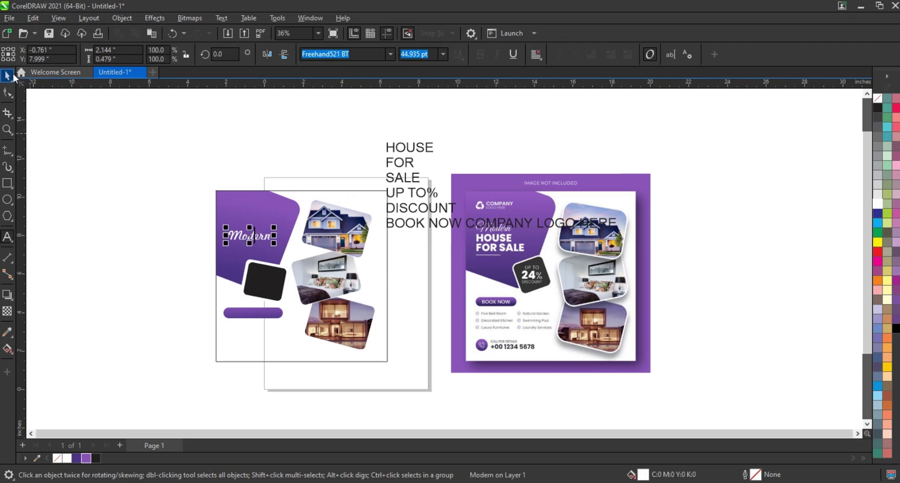
Step: Nudge "Modern" up and to the left on the purple shape
double_click(2, 71)
scroll(212, 204, "up", 2)
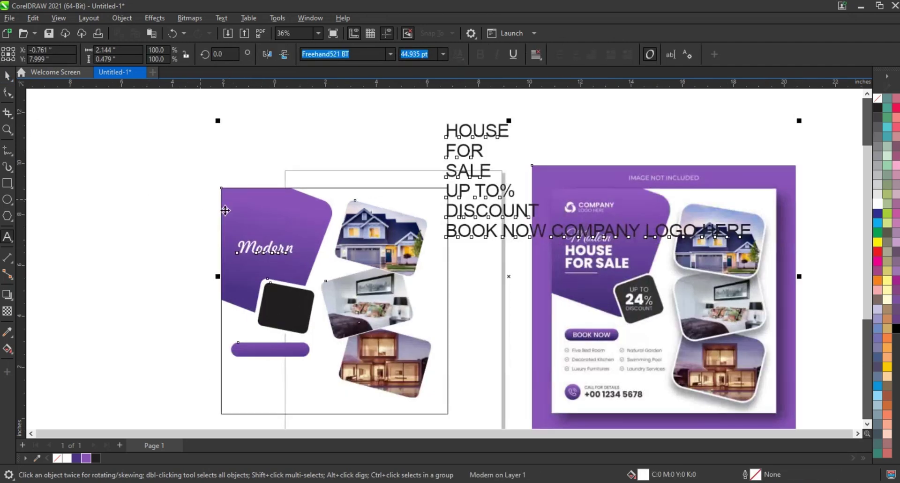
left_click(214, 206)
left_click(292, 274)
key("Up")
key("Up")
key("Up")
key("Up")
key("Up")
key("Up")
key("Up")
key("Up")
key("Up")
key("Up")
key("Up")
key("Up")
key("Up")
key("Up")
key("Up")
key("Up")
key("Up")
key("Up")
key("Up")
key("Up")
key("Up")
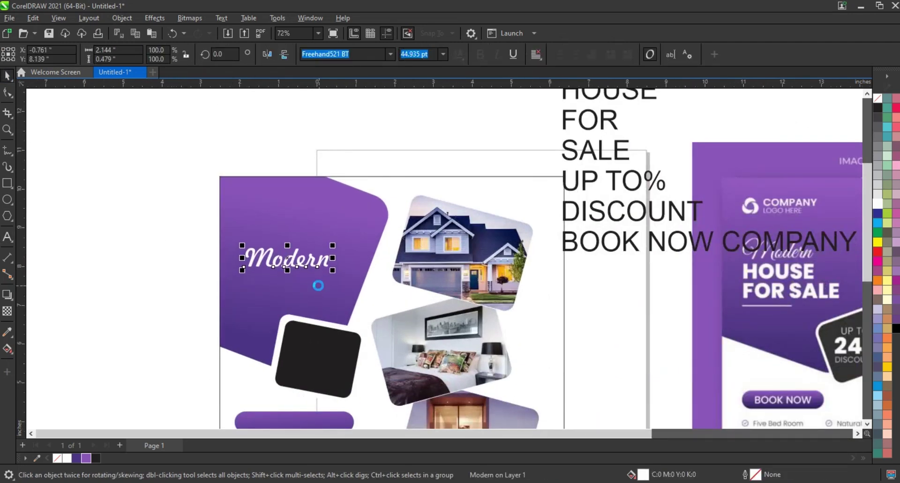
key("Left")
key("Left")
key("Left")
key("Left")
key("Left")
key("Left")
key("Left")
key("Left")
key("Left")
key("Left")
key("Left")
left_click(159, 243)
Step: Make "HOUSE" bold and white, and place it directly below "Modern" on the purple shape
scroll(552, 223, "down", 1)
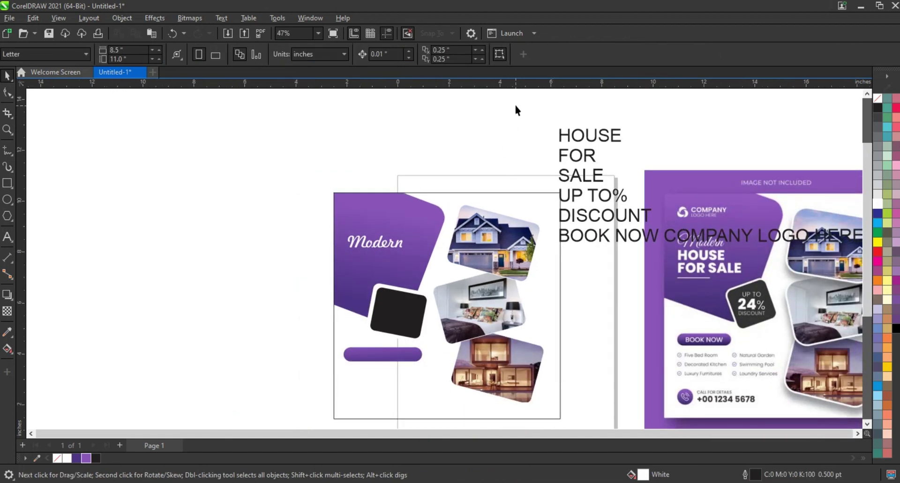
left_click_drag(514, 104, 640, 157)
left_click(607, 137)
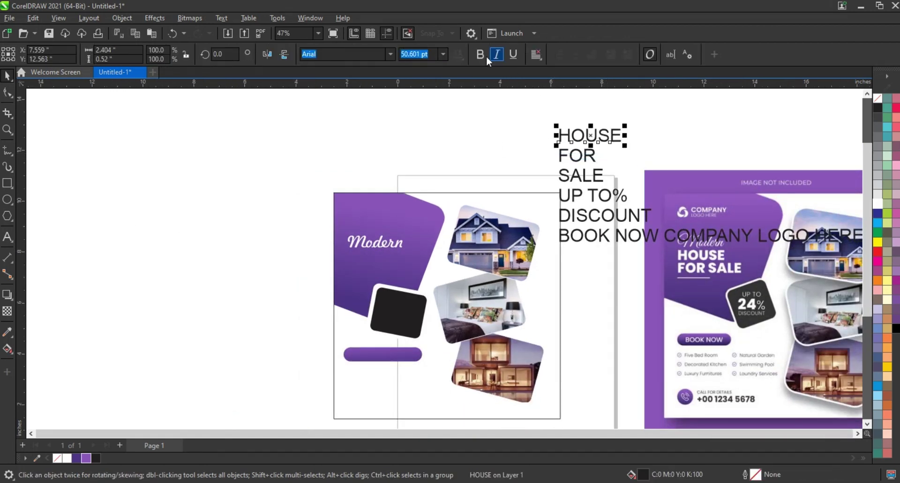
left_click_drag(598, 136, 385, 260)
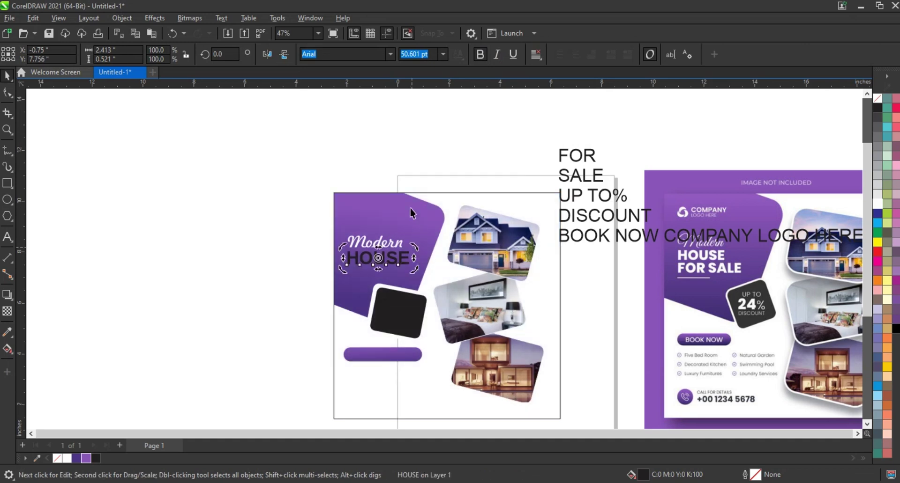
left_click(880, 208)
left_click(384, 260)
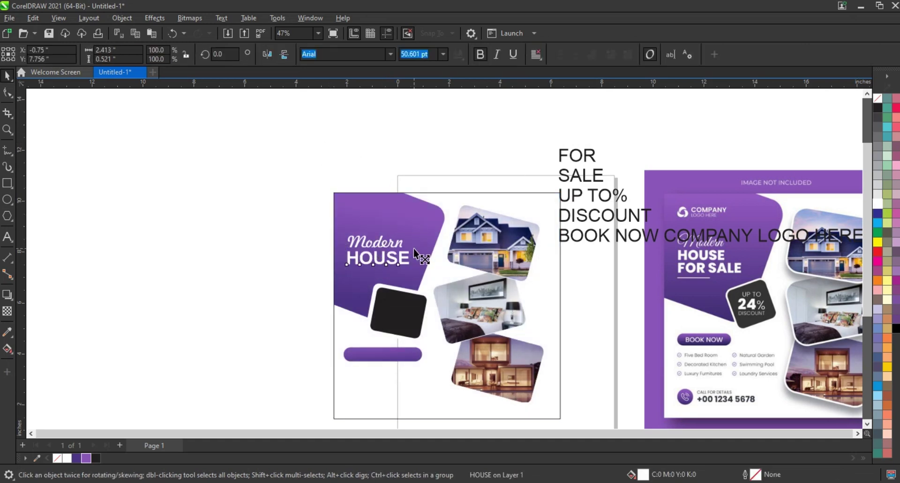
Step: Shrink "HOUSE" slightly and move it up together with "Modern"
left_click_drag(414, 253, 412, 254)
left_click_drag(276, 211, 421, 274)
left_click(257, 261)
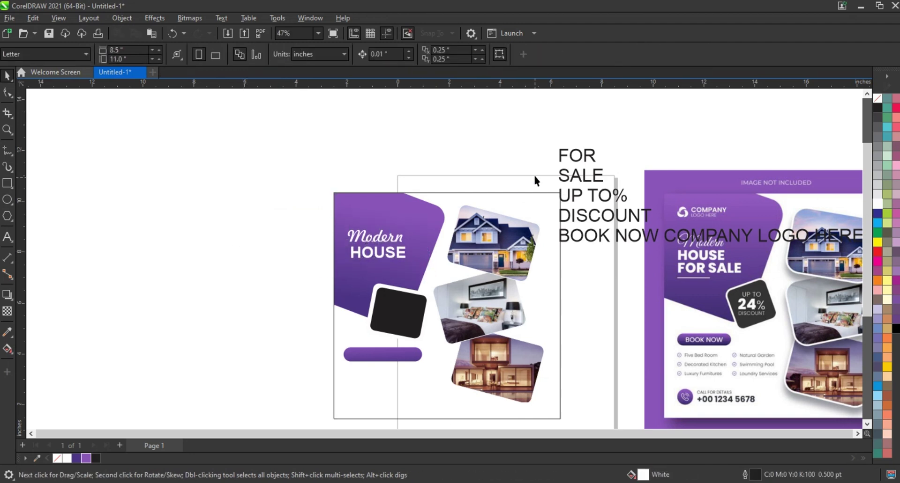
Step: Join "FOR" and "SALE" into one bold line and place it below "HOUSE" on the purple shape
left_click(581, 158)
left_click_drag(634, 165, 627, 162)
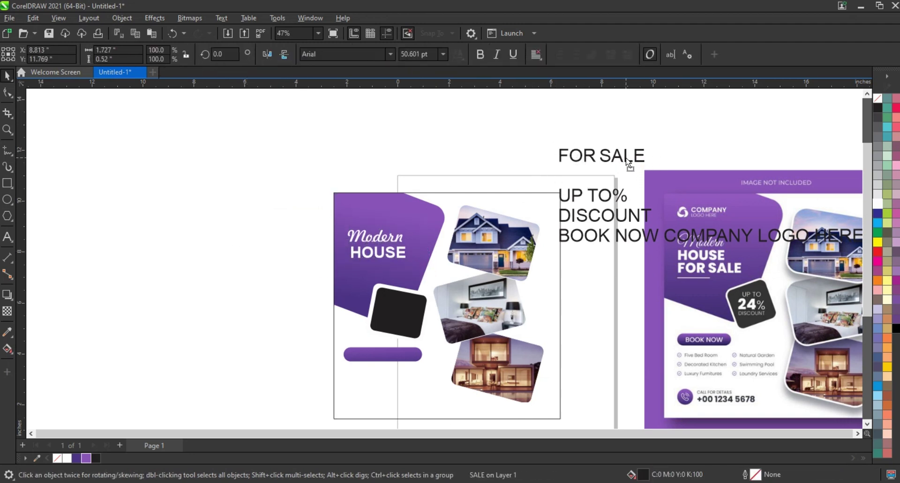
left_click_drag(684, 174, 684, 175)
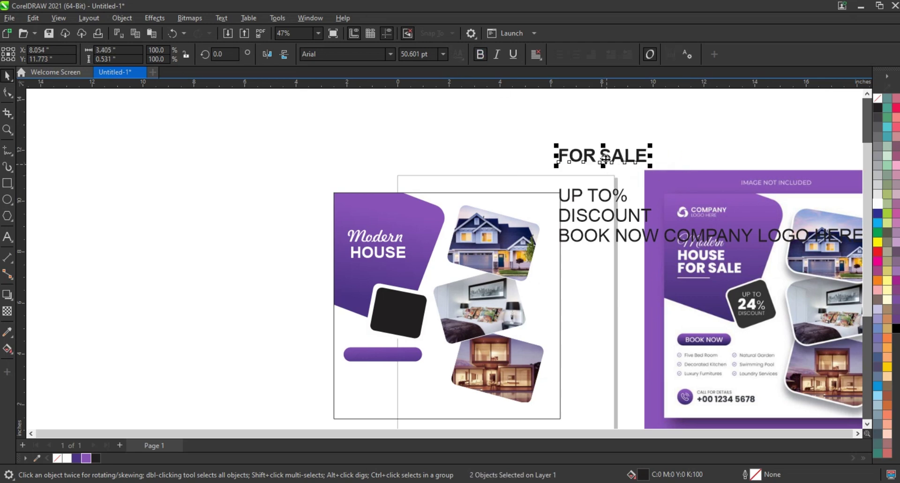
left_click_drag(604, 158, 383, 270)
key("Escape")
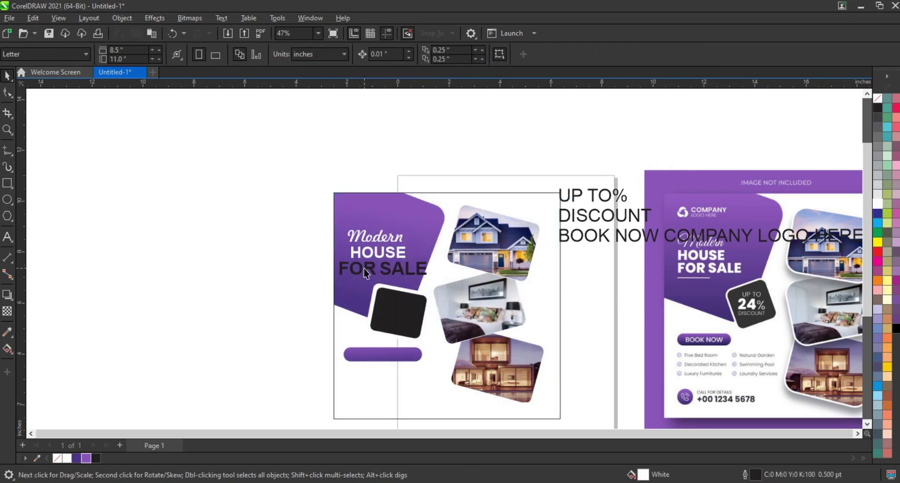
Step: Underline "FOR" and make the "FOR SALE" line white on the purple shape
left_click(366, 274)
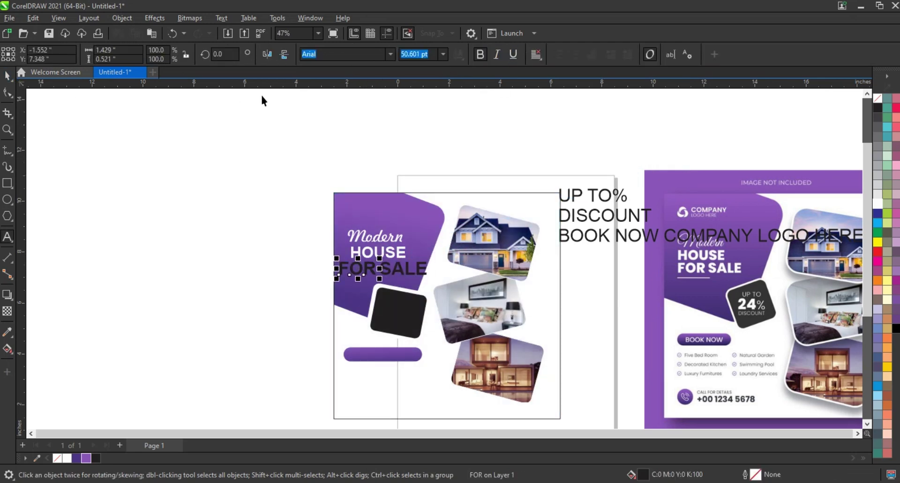
left_click(422, 271)
left_click_drag(440, 294, 441, 295)
left_click_drag(308, 255, 437, 298)
left_click(440, 296)
left_click_drag(283, 243, 437, 290)
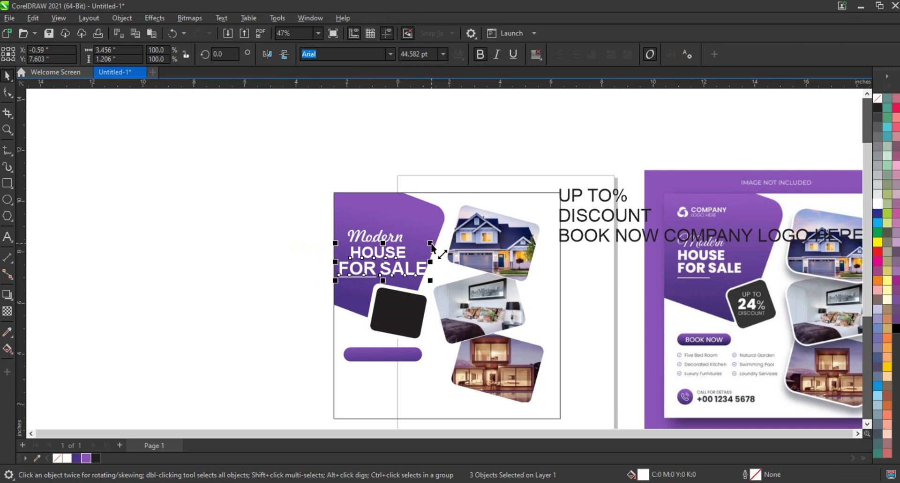
left_click_drag(430, 243, 416, 248)
key("ctrl+z")
Step: Shrink "FOR SALE" to about 43 pt and nudge it left beneath "HOUSE"
left_click_drag(302, 256, 449, 297)
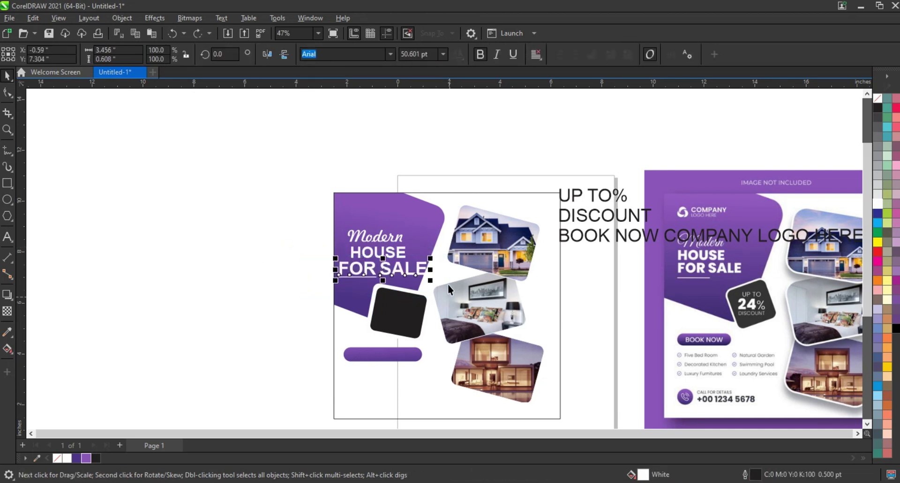
left_click_drag(430, 259, 424, 261)
key("Left")
key("Left")
key("Left")
key("Left")
key("Left")
key("Left")
key("Left")
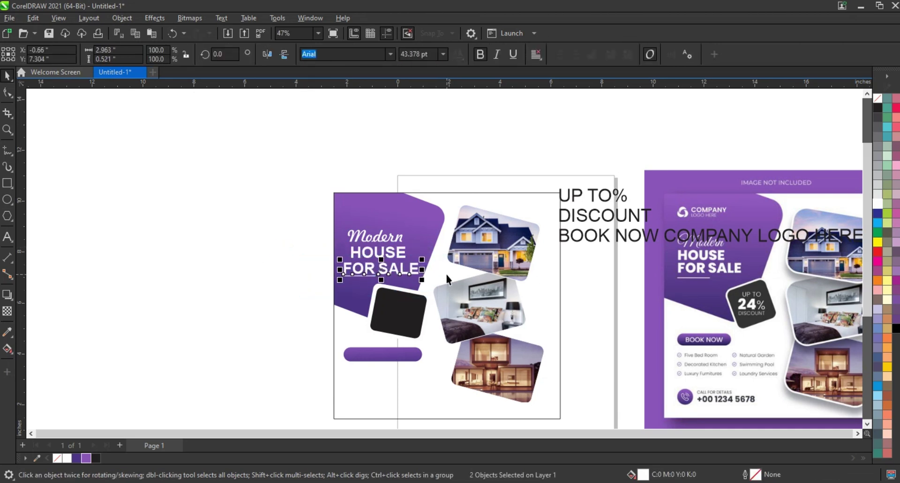
key("Left")
key("Left")
left_click(288, 239)
Step: Place "UP TO%" on the black badge in white and shrink it to about 19 pt
scroll(287, 240, "down", 1)
left_click(383, 308)
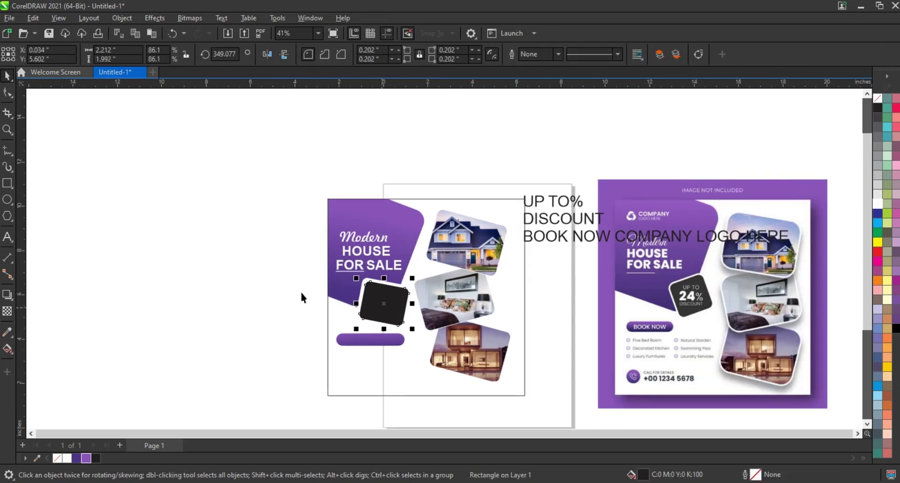
left_click(302, 298)
scroll(276, 287, "down", 1)
left_click(436, 249)
left_click_drag(484, 188, 392, 296)
left_click(556, 222)
scroll(373, 258, "up", 2)
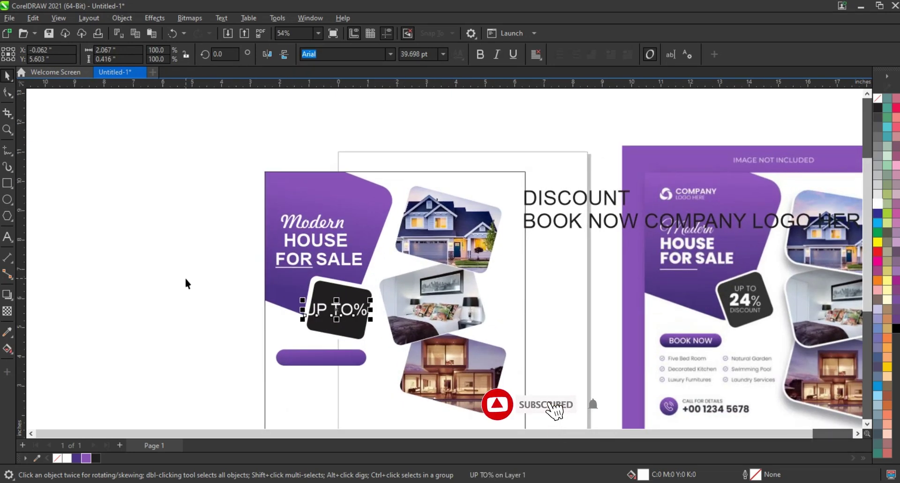
left_click_drag(218, 282, 379, 334)
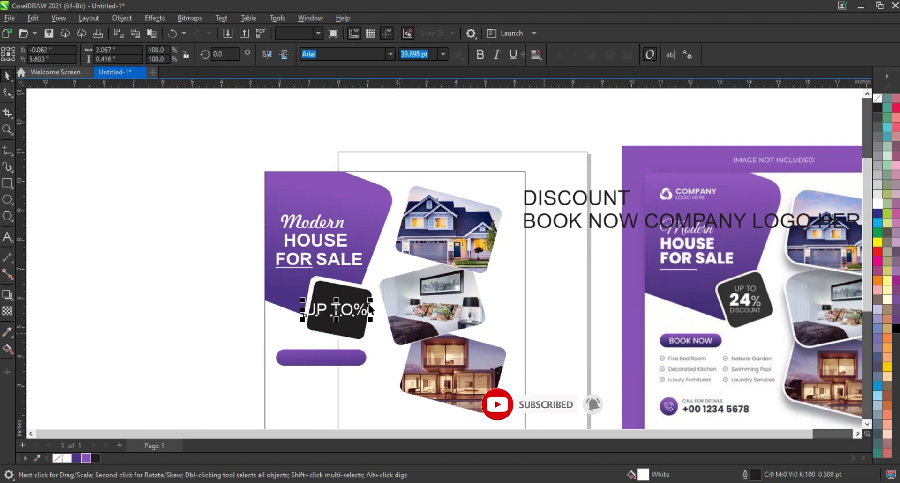
mouse_move(375, 300)
left_mouse_down()
mouse_move(299, 305)
mouse_move(388, 300)
left_mouse_up()
Step: Add a separate artistic text "24" in the empty area beside the page
scroll(471, 294, "down", 2)
left_click(524, 189)
left_click(540, 234)
key("F8")
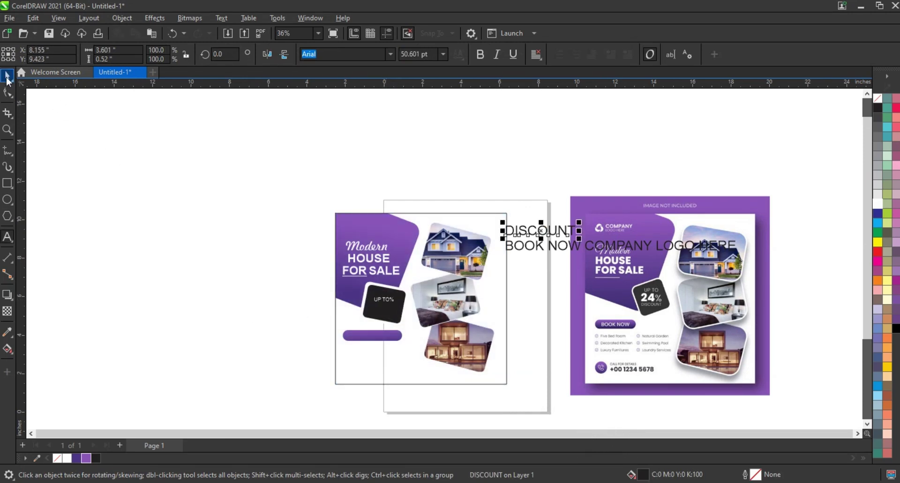
left_click(8, 234)
left_click(133, 181)
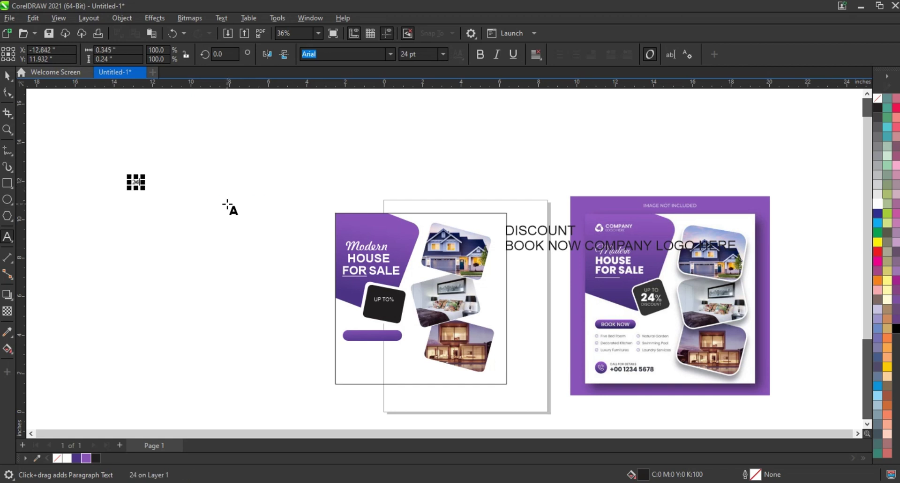
key("ctrl+space")
Step: Place "24" on the black badge below "UP TO%", enlarged to about 52 pt in white Arial Black
scroll(178, 189, "up", 1)
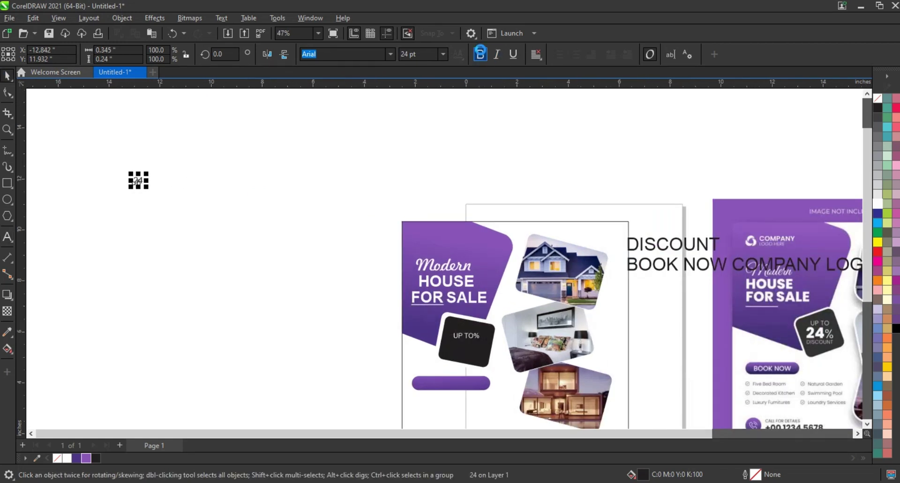
left_click_drag(148, 190, 465, 350)
left_click(877, 204)
left_click(391, 54)
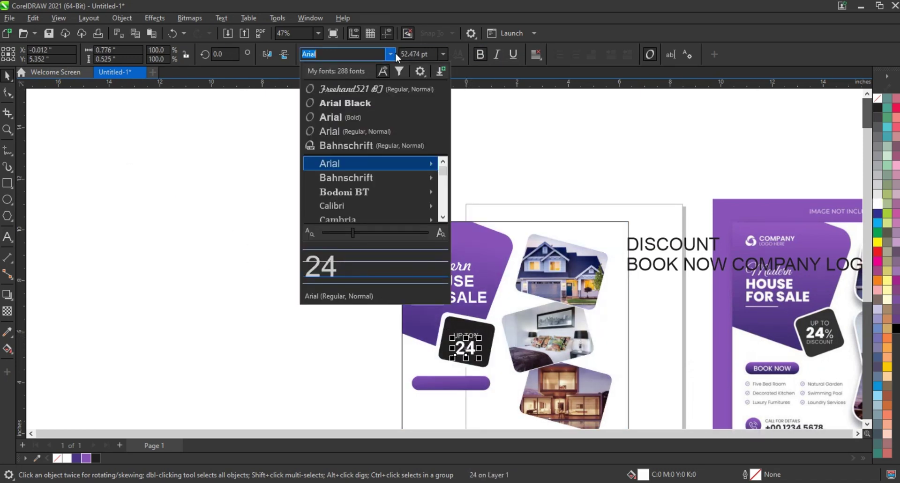
mouse_move(403, 165)
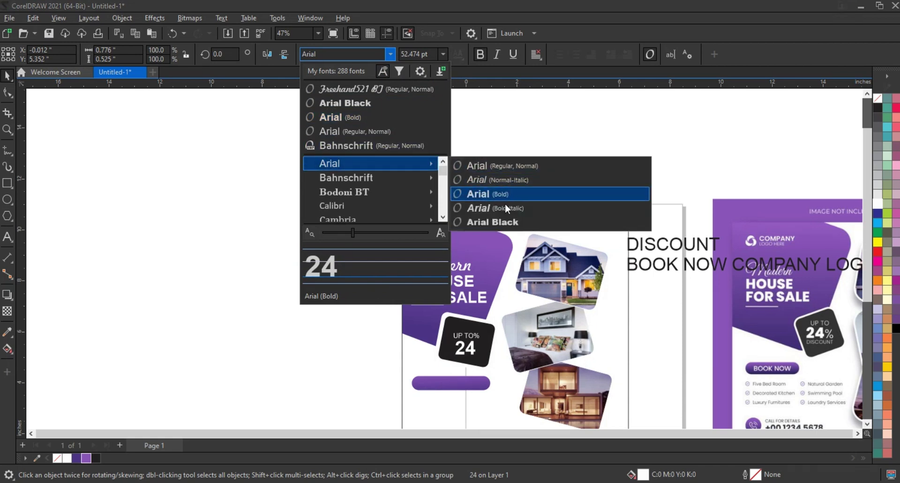
left_click(503, 220)
left_click(485, 331)
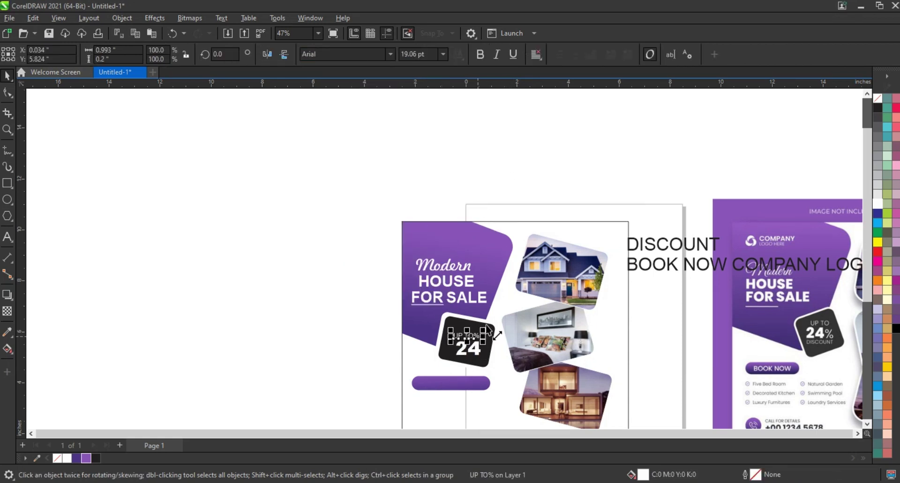
left_click(496, 169)
mouse_move(473, 336)
left_mouse_down()
mouse_move(487, 356)
mouse_move(479, 324)
left_mouse_up()
key("ctrl+z")
Step: Break "UP TO%" apart and place the "%" beside "24" at about 38 pt
left_click(115, 19)
left_click(179, 277)
scroll(496, 345, "up", 4)
left_click_drag(300, 386, 448, 405)
Step: Nudge "24" left on the black badge to make room for the percent sign
left_click(382, 362)
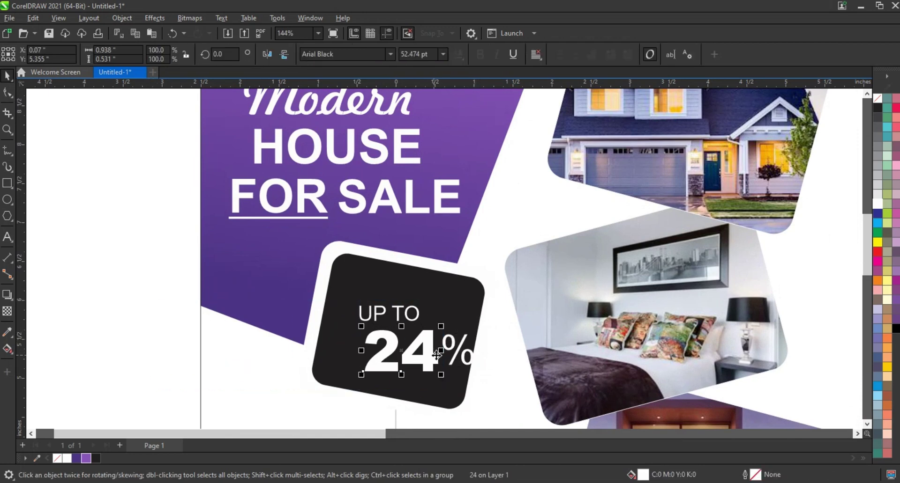
key("Left")
key("Left")
key("Left")
key("Left")
key("Left")
key("Left")
Step: Nudge the "%" left and slightly down against "24", and enlarge it to about 47 pt
left_click(458, 352)
key("Left")
key("Left")
key("Left")
key("Left")
key("Left")
key("Left")
key("Left")
key("Left")
key("Down")
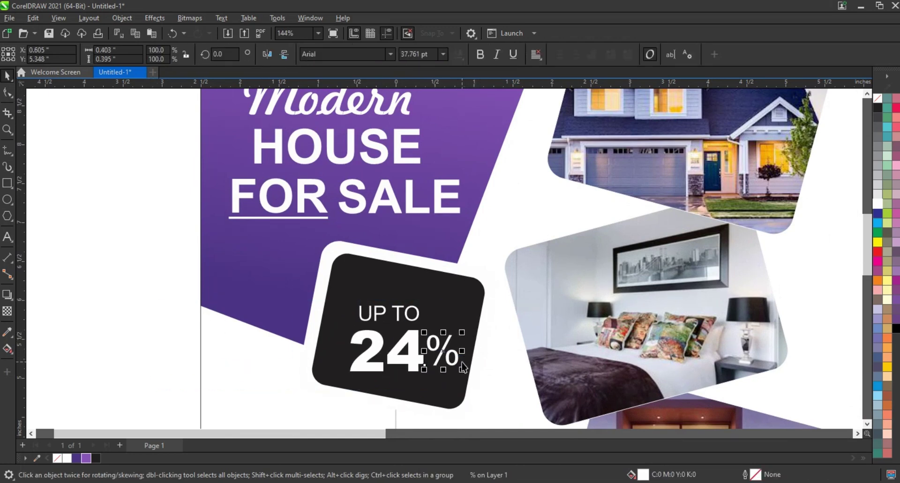
left_click_drag(462, 333, 466, 330)
key("F4")
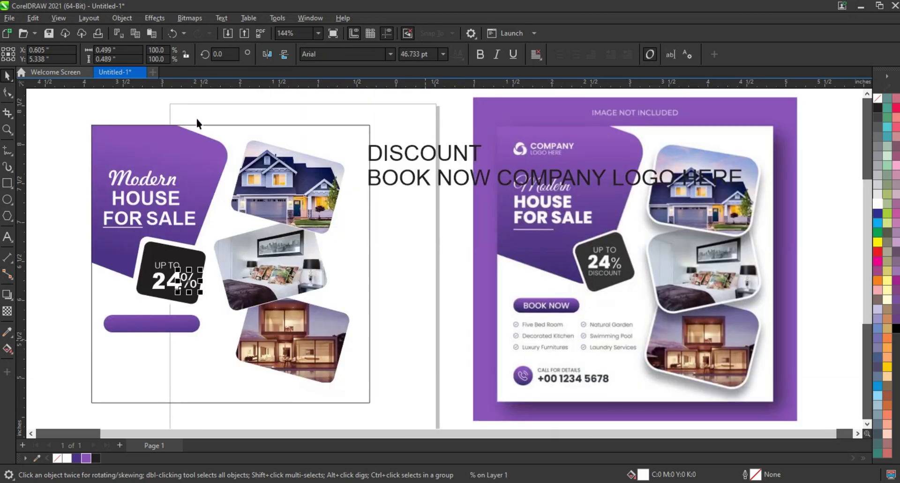
left_click(195, 116)
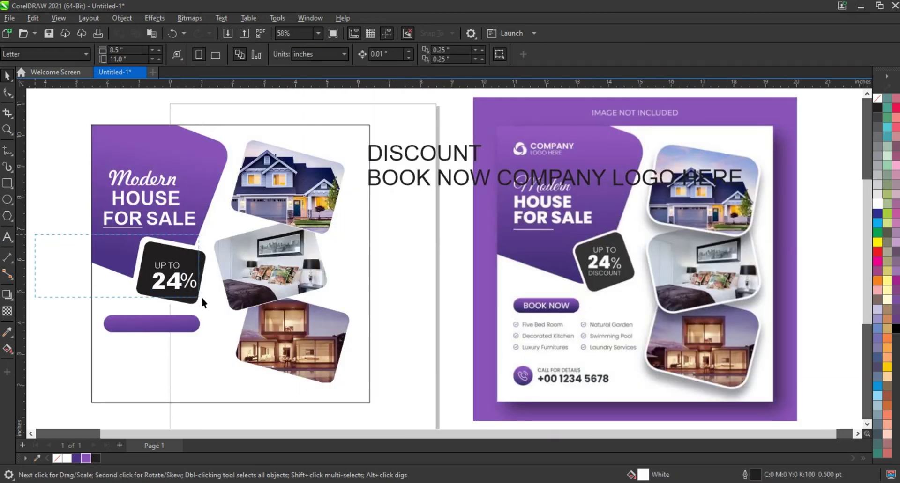
Step: Move "UP TO 24%" up on the badge and place "DISCOUNT" beneath it in white at about 16 pt
left_click_drag(203, 302, 209, 297)
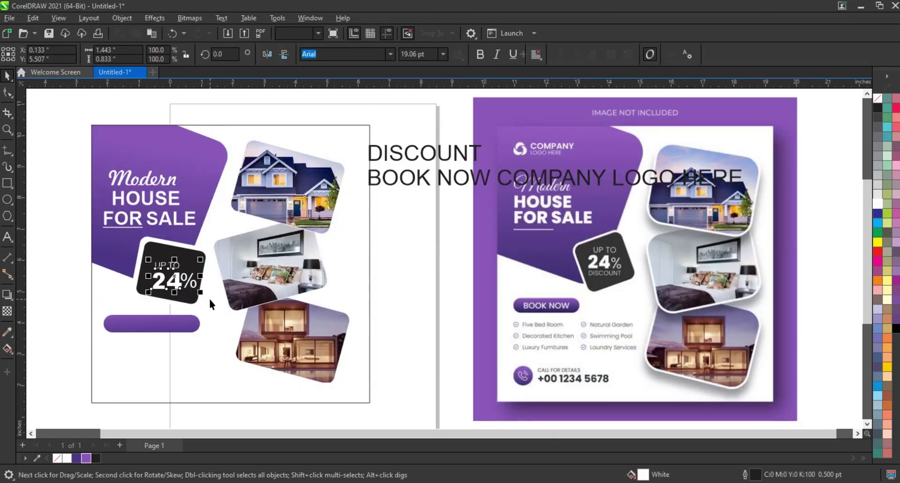
left_click(463, 153)
left_click(877, 210)
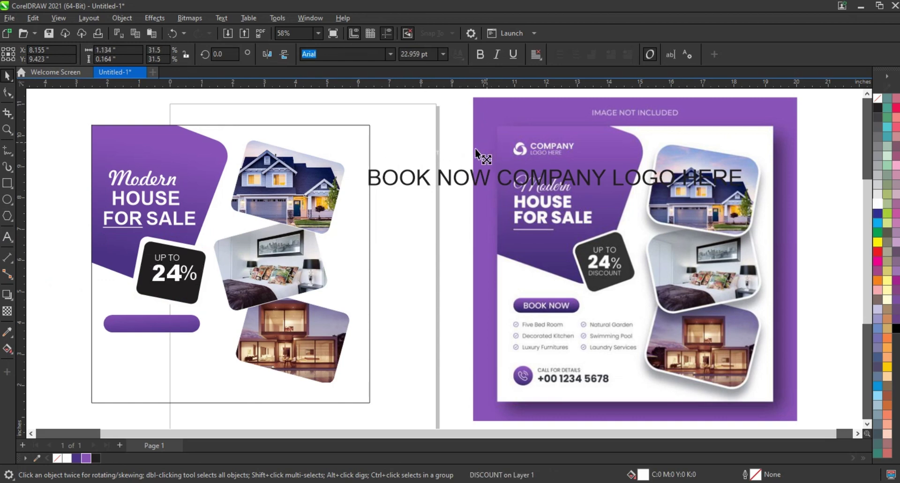
left_click_drag(475, 149, 202, 283)
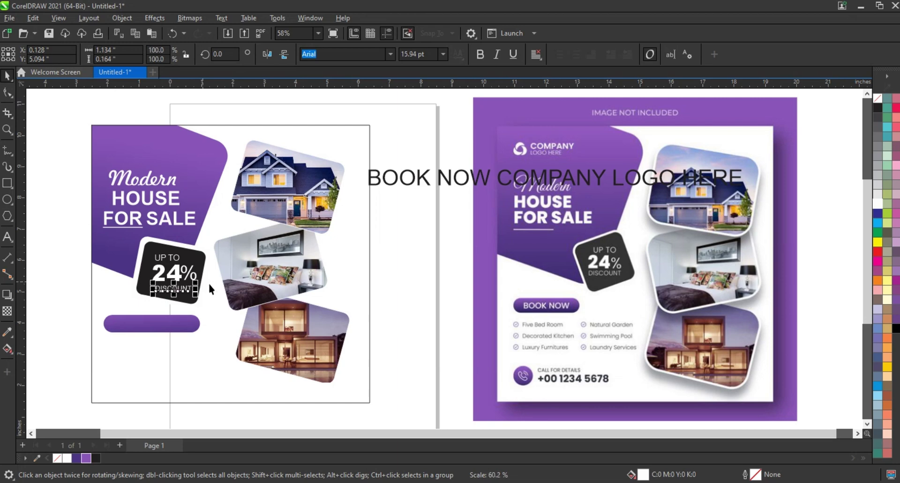
Step: Group the words "BOOK" and "NOW", make them white, and shrink them onto the purple pill shape
scroll(424, 307, "down", 1)
left_click(465, 208)
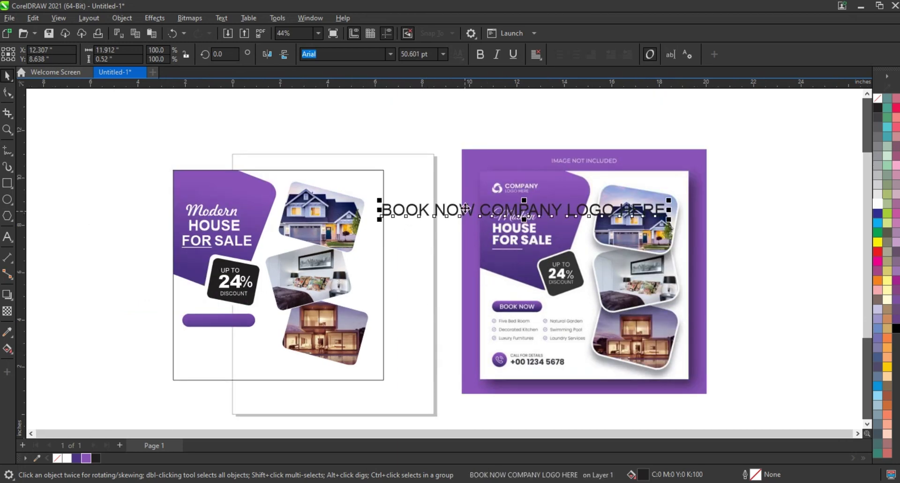
left_click(463, 212, "shift")
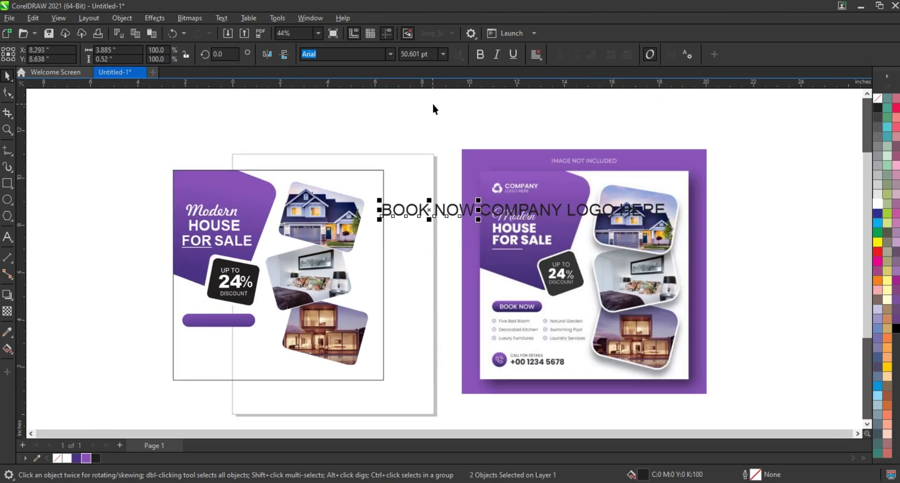
key("ctrl+g")
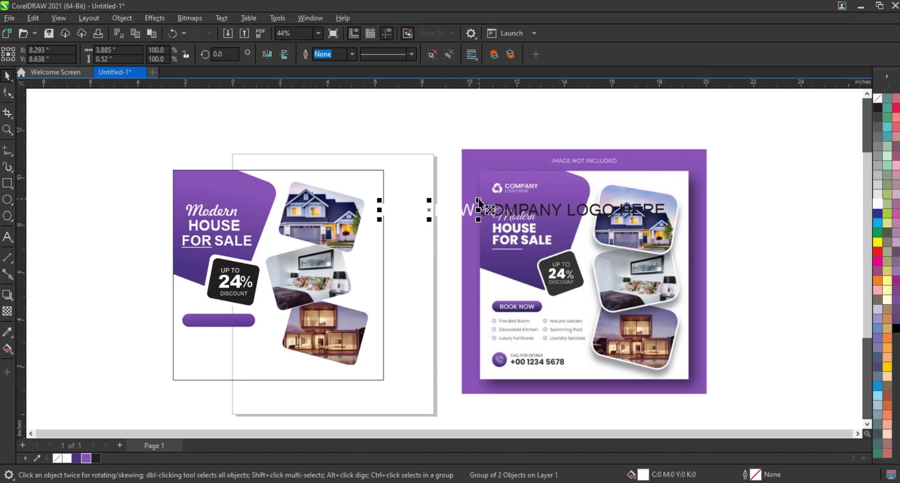
left_click_drag(478, 200, 244, 325)
Step: Centre "BOOK NOW" on the purple pill shape and enlarge it to about 2.4 inches wide
scroll(209, 326, "up", 5)
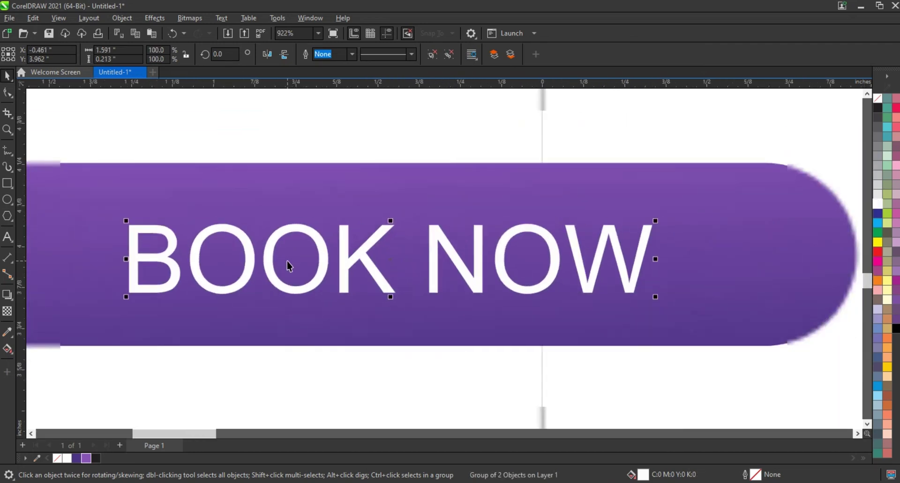
scroll(288, 265, "down", 1)
left_click_drag(502, 239, 582, 243)
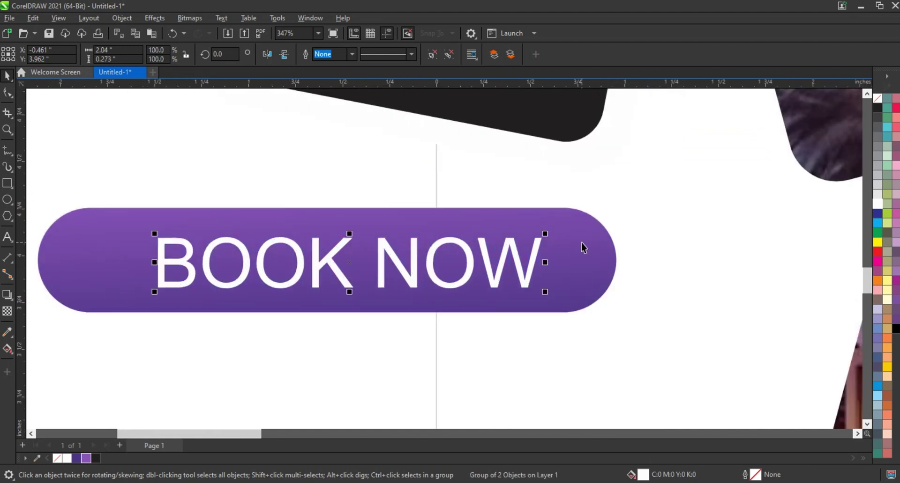
left_click(582, 245, "shift")
key("c")
left_click(302, 262)
left_click(302, 260)
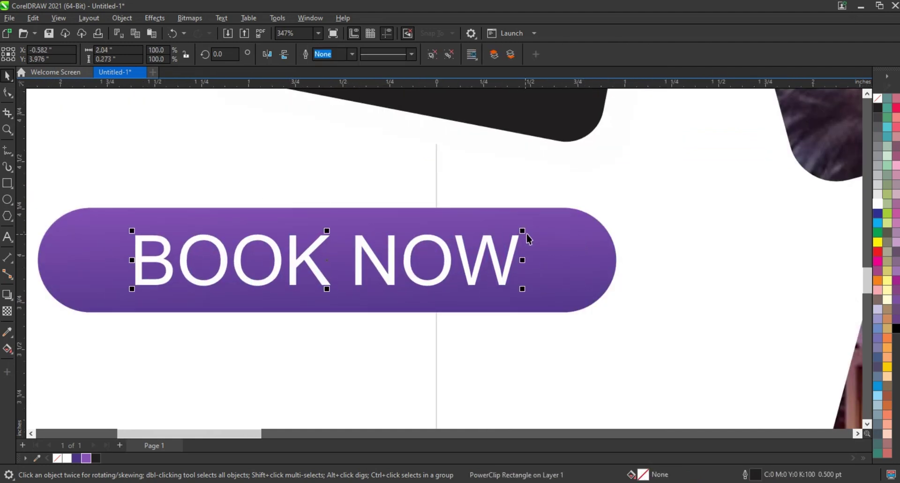
left_click_drag(524, 230, 558, 221)
key("F4")
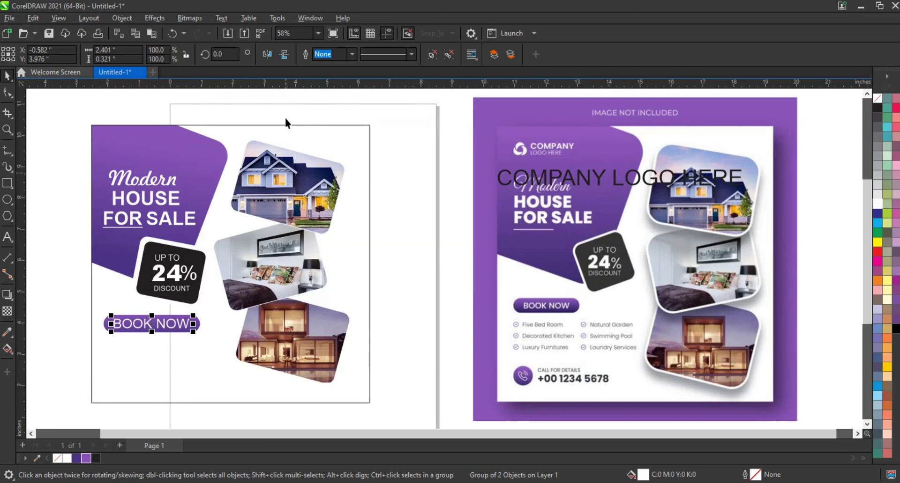
left_click(329, 130)
Step: Add soft drop shadows falling downward behind the three tilted house photos
scroll(364, 249, "down", 2)
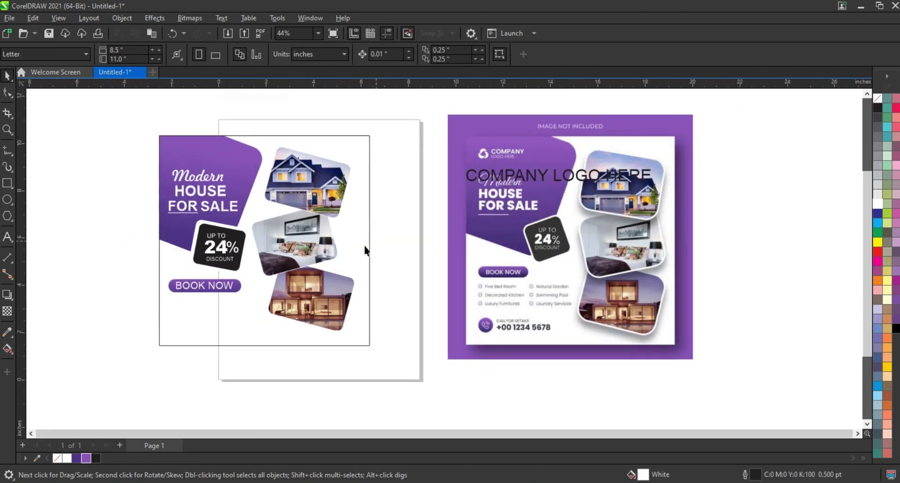
left_click(7, 295)
left_click_drag(328, 162, 312, 341)
left_click(300, 253)
left_click(330, 310)
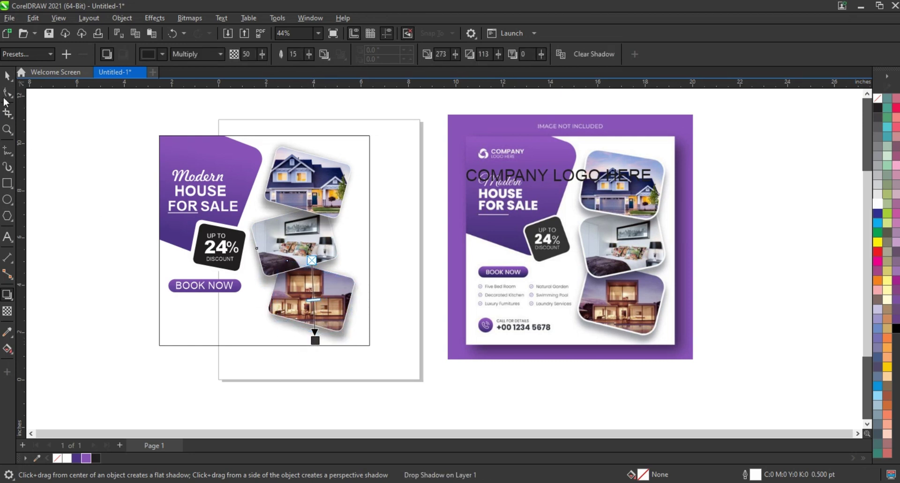
left_click(7, 75)
left_click(117, 199)
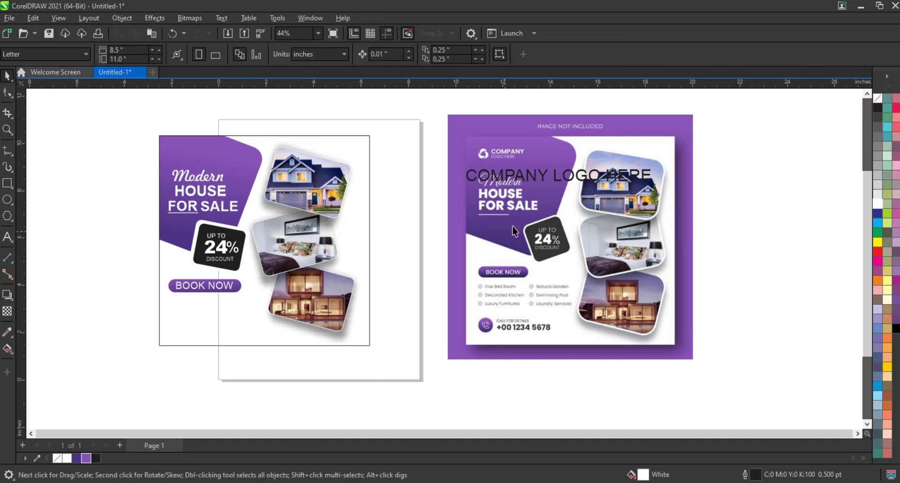
Step: Shrink "COMPANY" and the grouped "LOGO HERE", stack them above "Modern" on the purple shape, and make both white
left_click(529, 177)
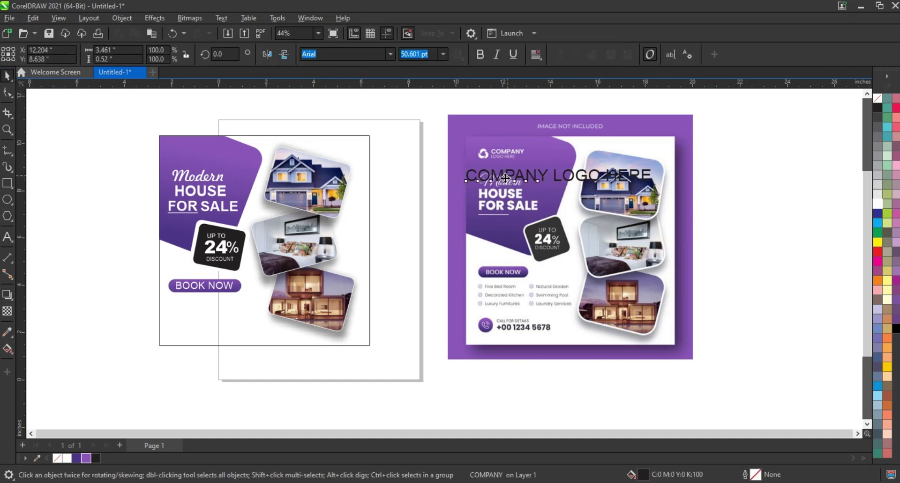
left_click_drag(505, 178, 208, 147)
left_click(591, 176)
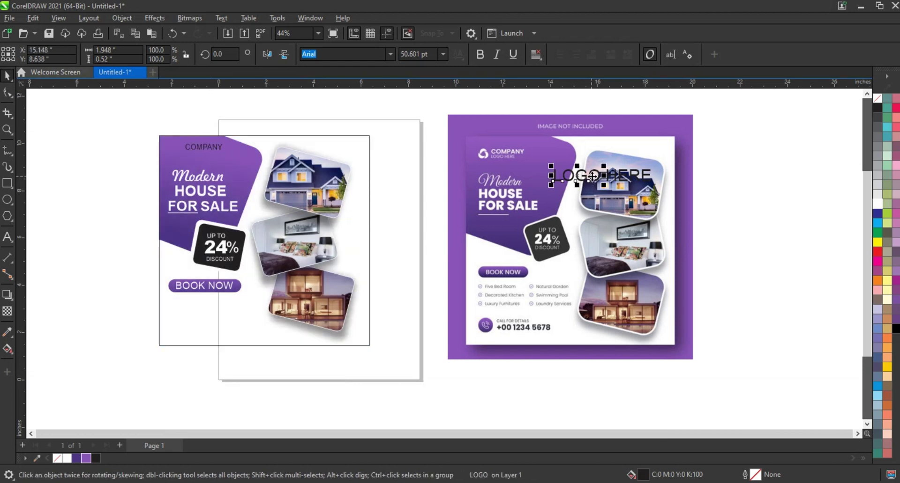
left_click(635, 175, "shift")
key("ctrl+g")
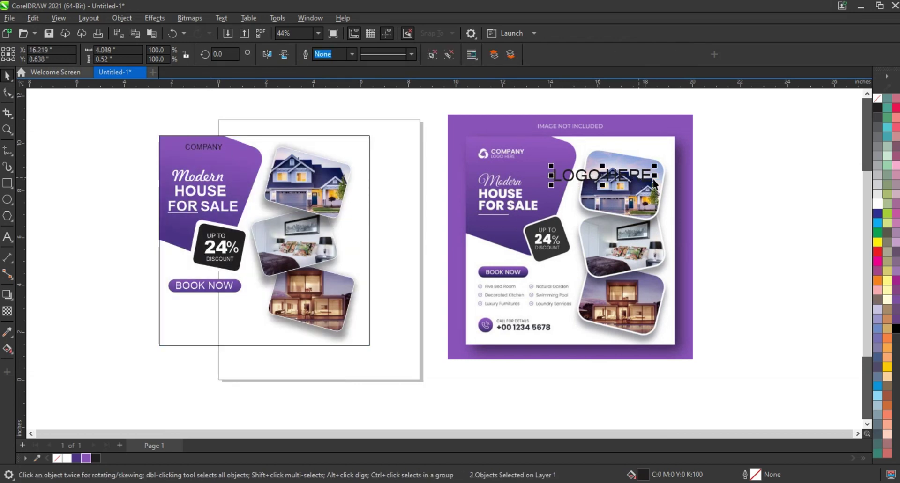
left_click_drag(653, 165, 213, 156)
left_click_drag(150, 120, 232, 164)
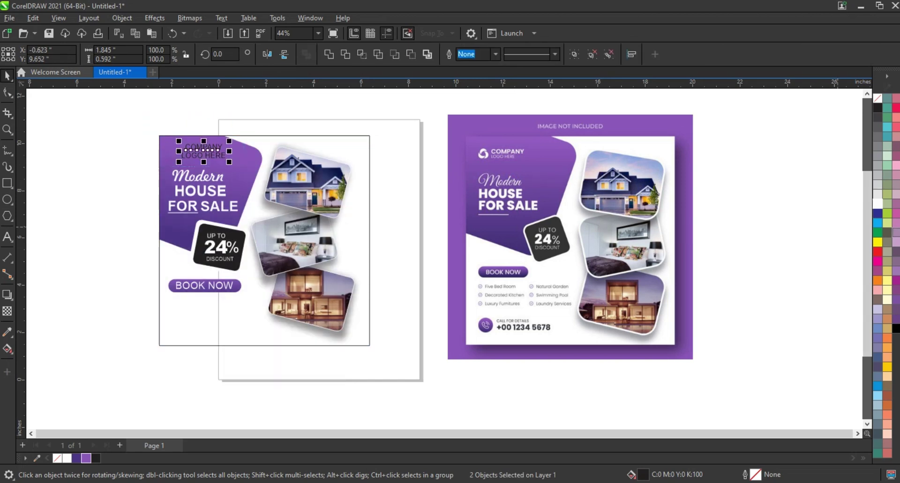
left_click(799, 187)
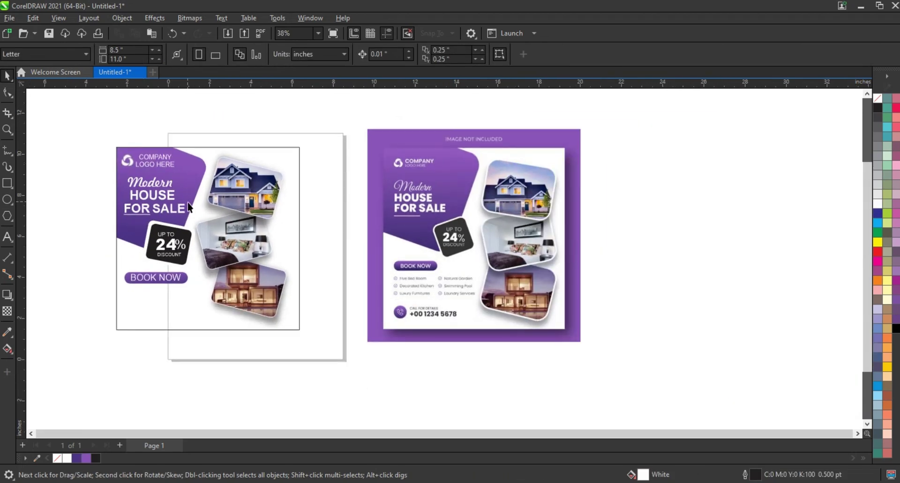
Step: Move the reference picture farther from the design, and draw a purple rectangle about 12.1 by 12.4 inches behind the whole post
scroll(307, 254, "down", 1)
left_click_drag(399, 246, 501, 250)
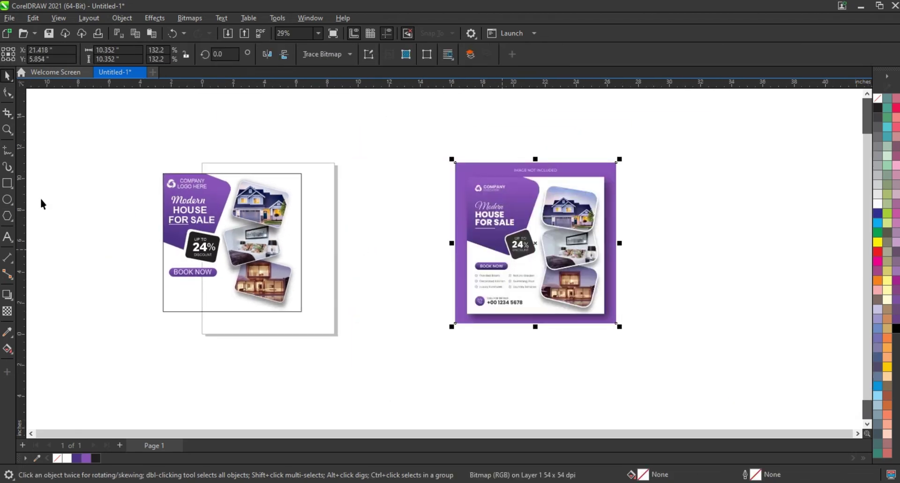
left_click_drag(116, 136, 305, 328)
key("space")
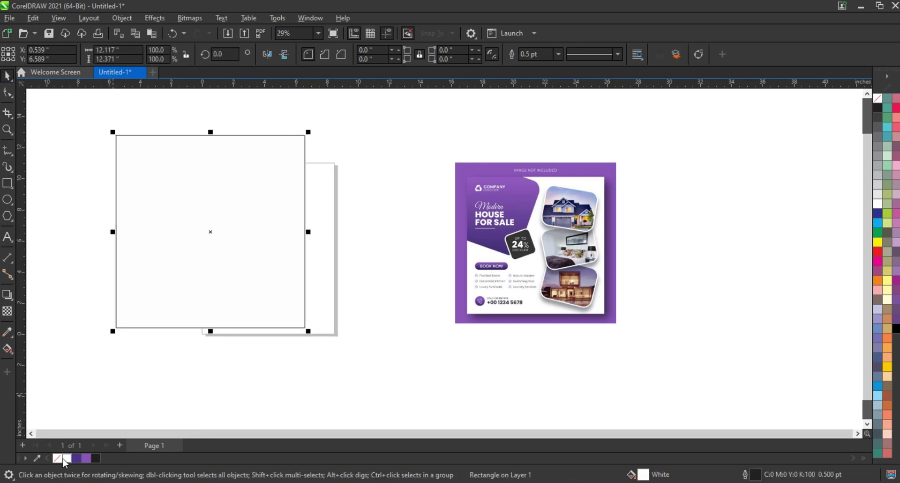
left_click(87, 459)
key("shift+Page_Down")
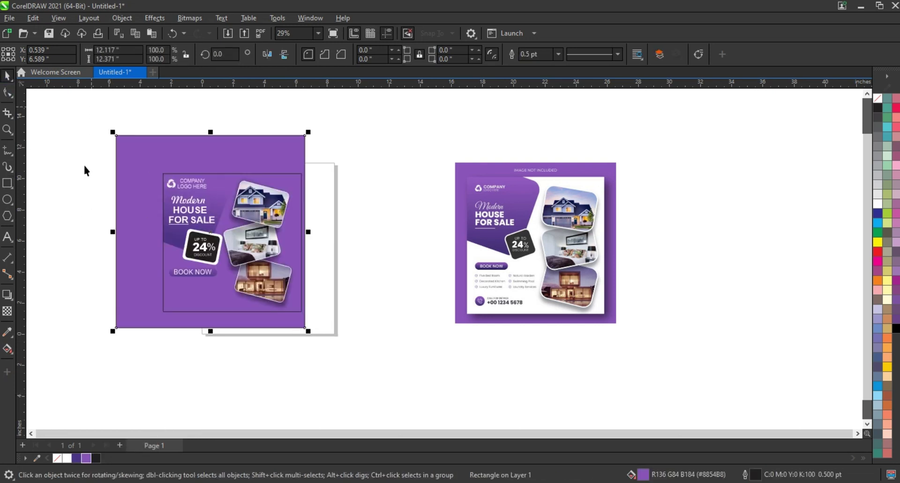
Step: Centre the grouped post design horizontally and vertically on the purple rectangle and ungroup it
left_click_drag(311, 312, 321, 319)
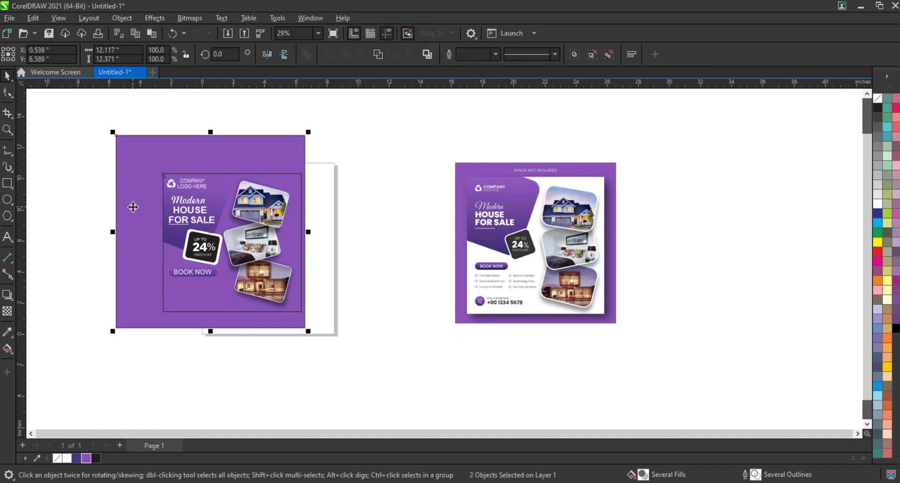
key("c")
key("e")
left_click(363, 188)
double_click(211, 181)
key("ctrl+u")
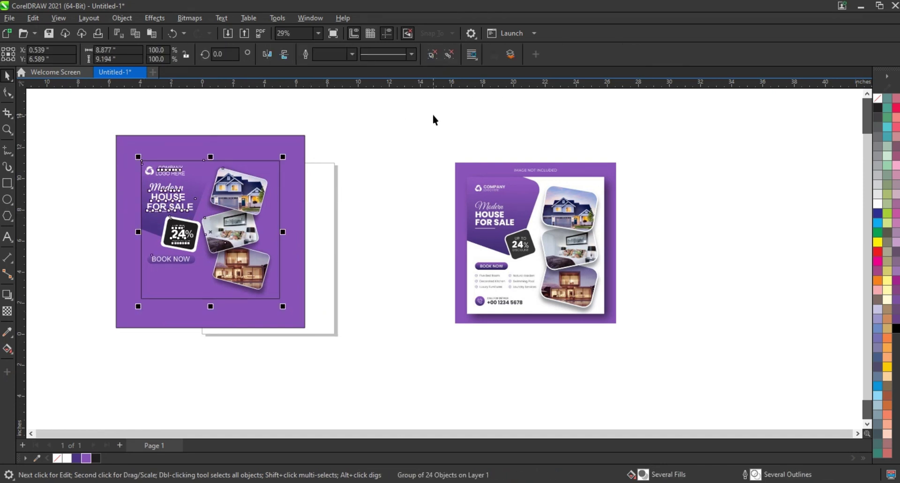
Step: Fill the post's inner square frame with white and remove its outline
left_click(432, 112)
left_click(274, 218)
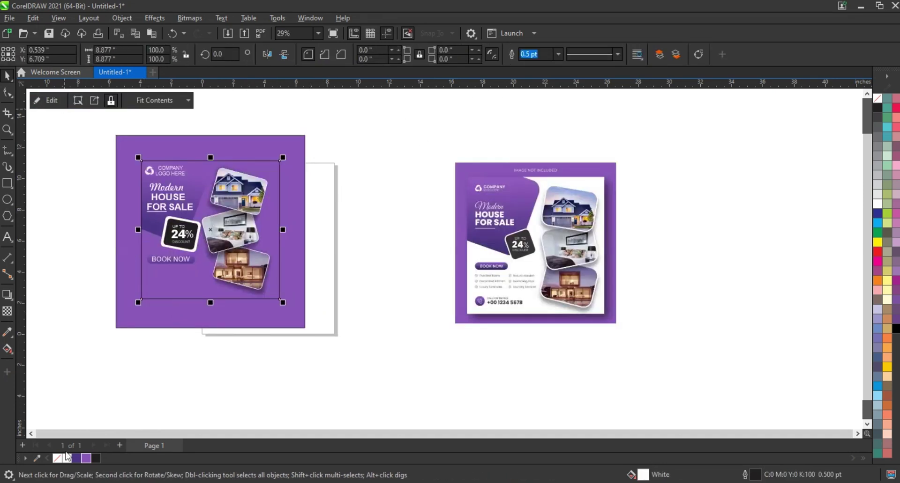
double_click(67, 459)
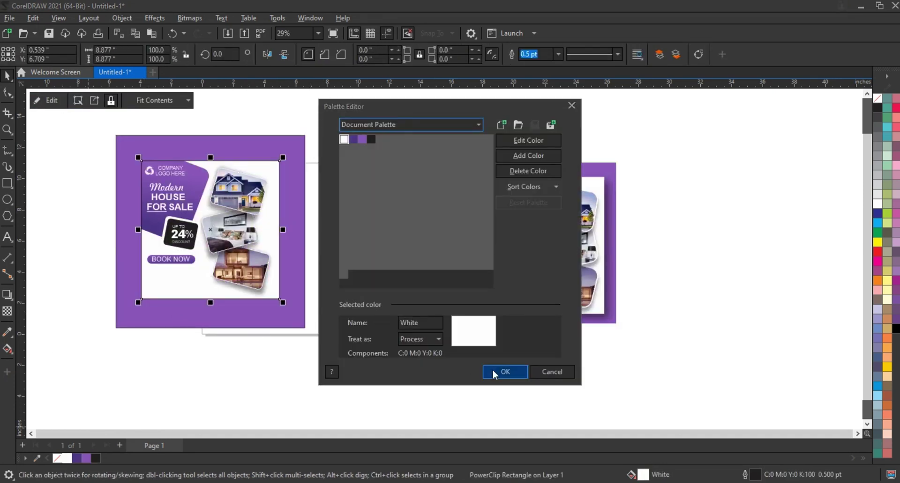
left_click(493, 373)
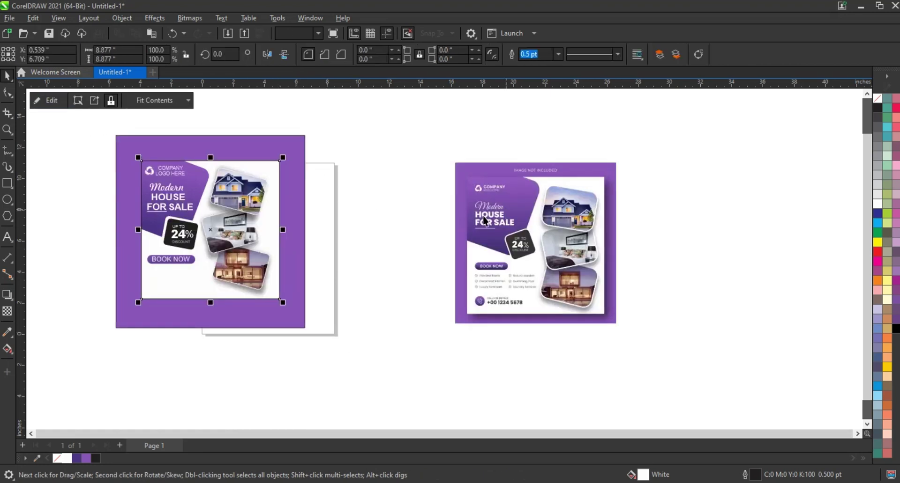
right_click(877, 98)
left_click(867, 113)
left_click(867, 112)
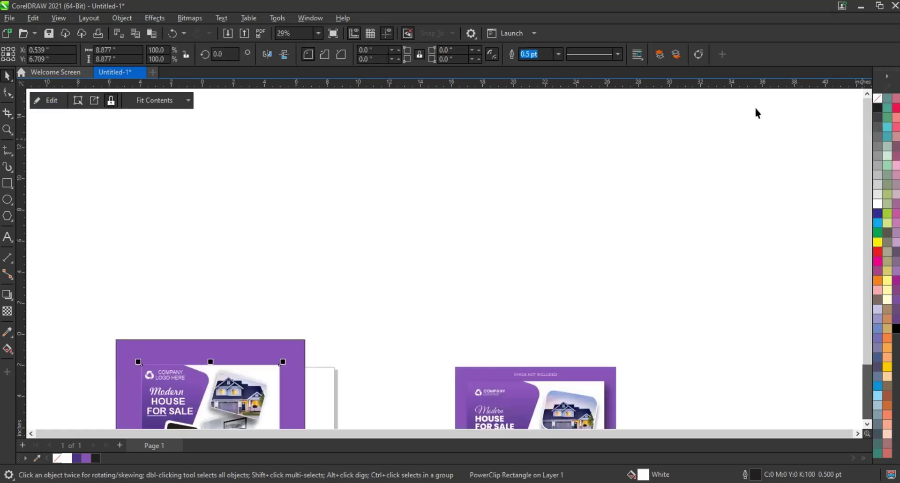
Step: Remove the outline from the large purple background rectangle
key("F4")
left_click(376, 174)
double_click(334, 144)
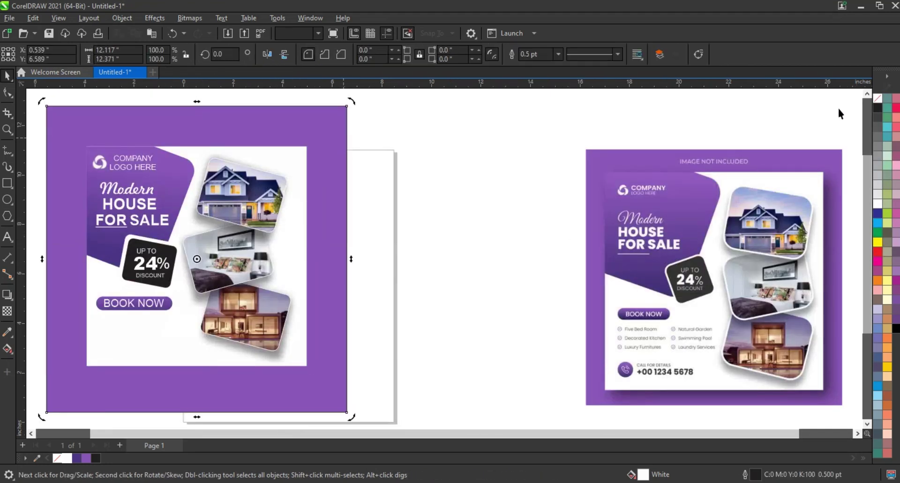
right_click(875, 98)
left_click(867, 107)
left_click(867, 107)
left_click(581, 171)
key("F4")
scroll(410, 283, "down", 1)
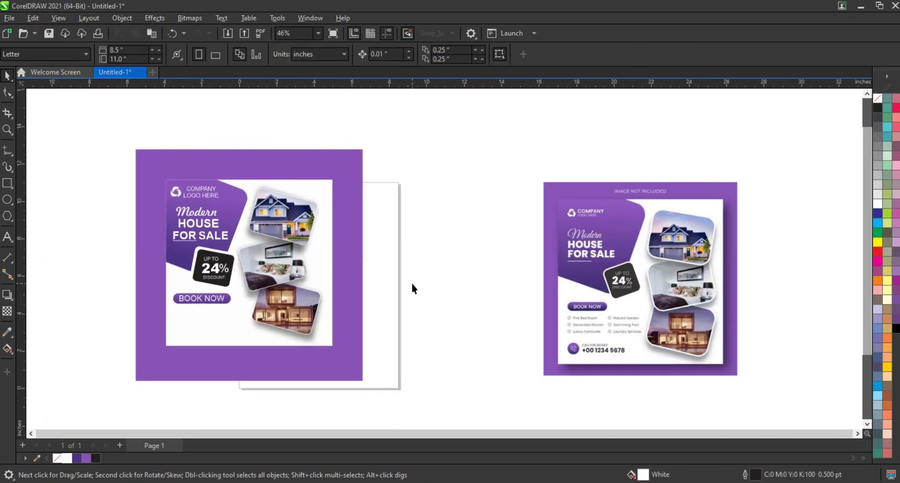
Step: Add a drop shadow falling downward from the white post frame onto the purple background, with opacity 60 and feathering 15
left_click(7, 295)
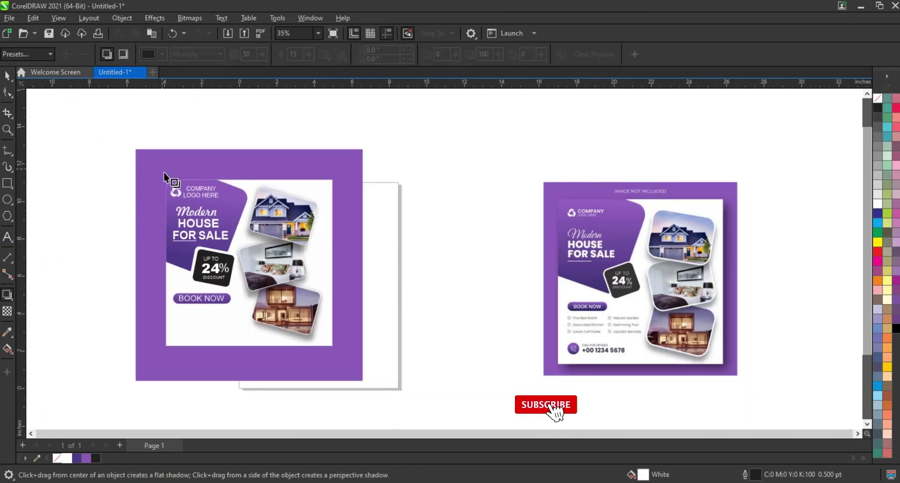
left_click(189, 182)
left_click_drag(250, 180, 255, 360)
left_click_drag(251, 269, 253, 286)
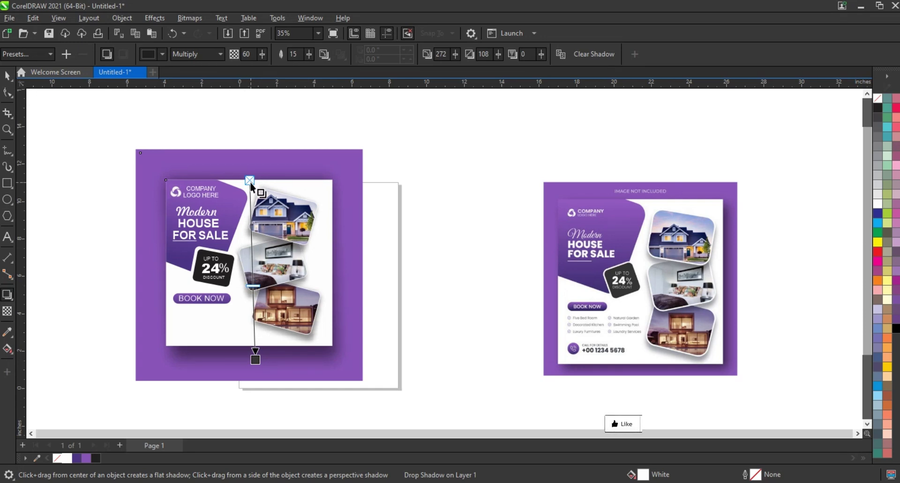
left_click_drag(253, 357, 255, 353)
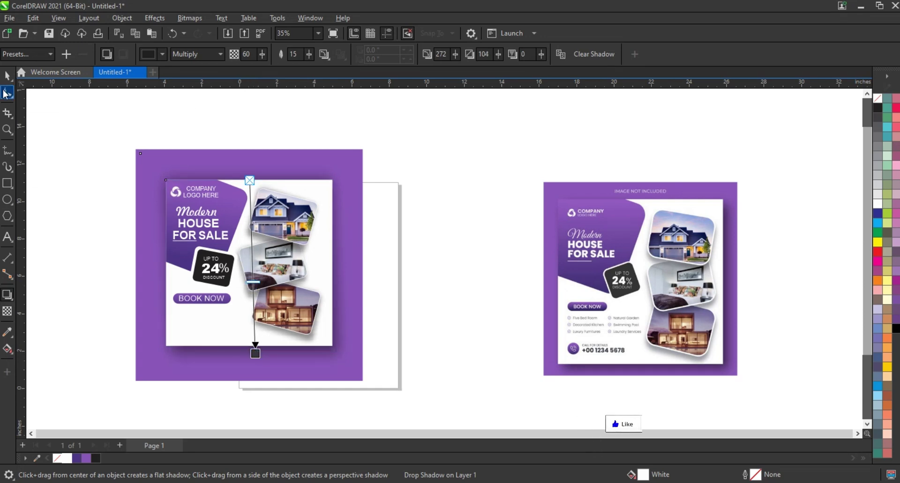
double_click(7, 75)
left_click(74, 188)
Step: Delete the reference picture beside the recreated post
scroll(92, 207, "down", 1)
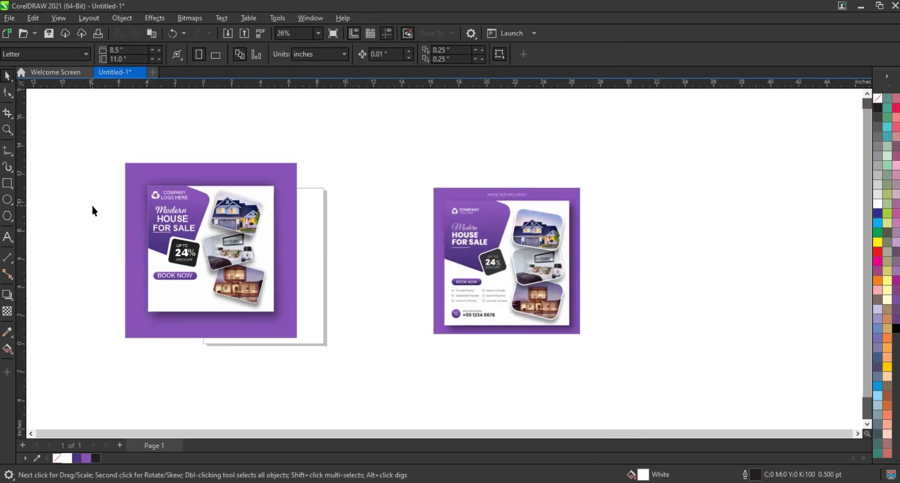
left_click(511, 277)
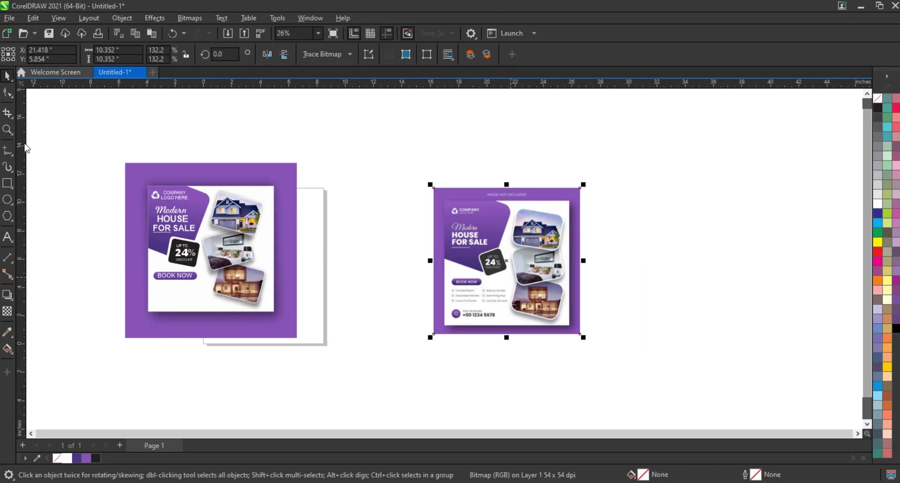
double_click(8, 132)
scroll(45, 145, "down", 2)
left_click_drag(42, 115, 559, 320)
left_click_drag(362, 402, 361, 403)
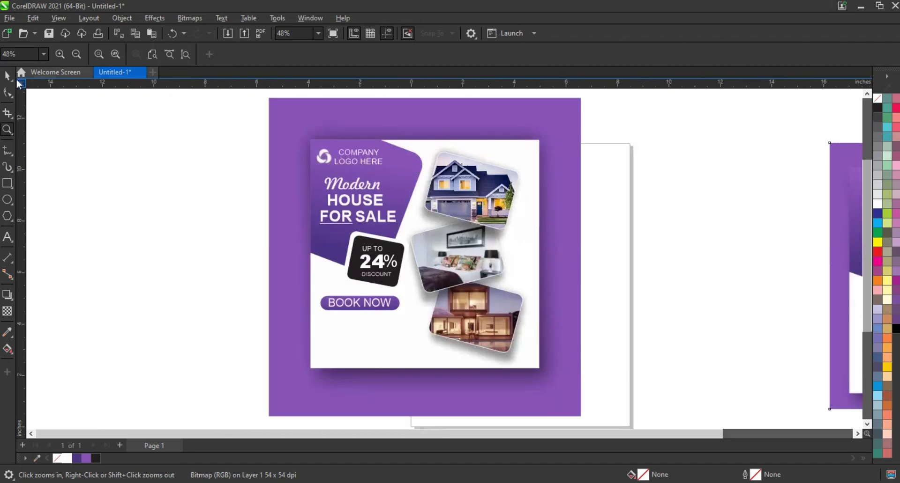
double_click(8, 76)
scroll(244, 211, "down", 2)
left_click(520, 234)
left_click(652, 244)
key("Delete")
Step: Enlarge the view of the recreated post and examine it in full-screen preview
mouse_move(177, 134)
left_mouse_down()
mouse_move(569, 389)
mouse_move(578, 378)
left_mouse_up()
key("shift+F2")
key("F5")
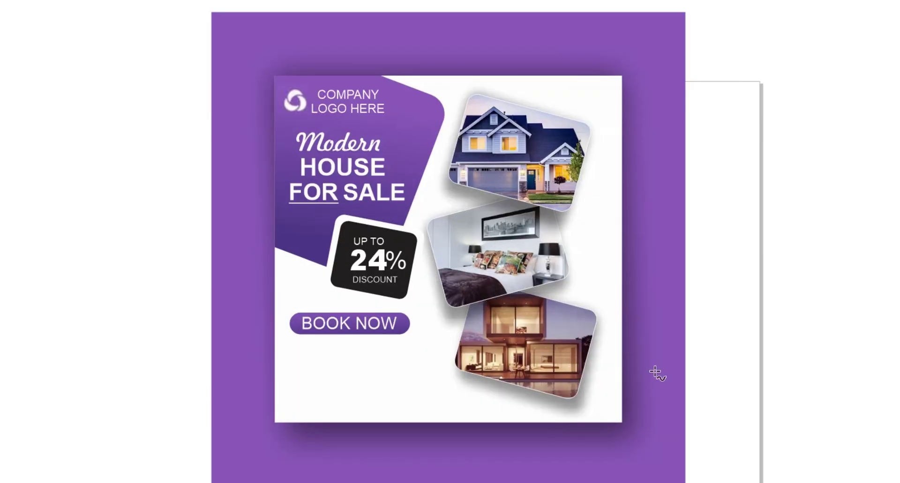